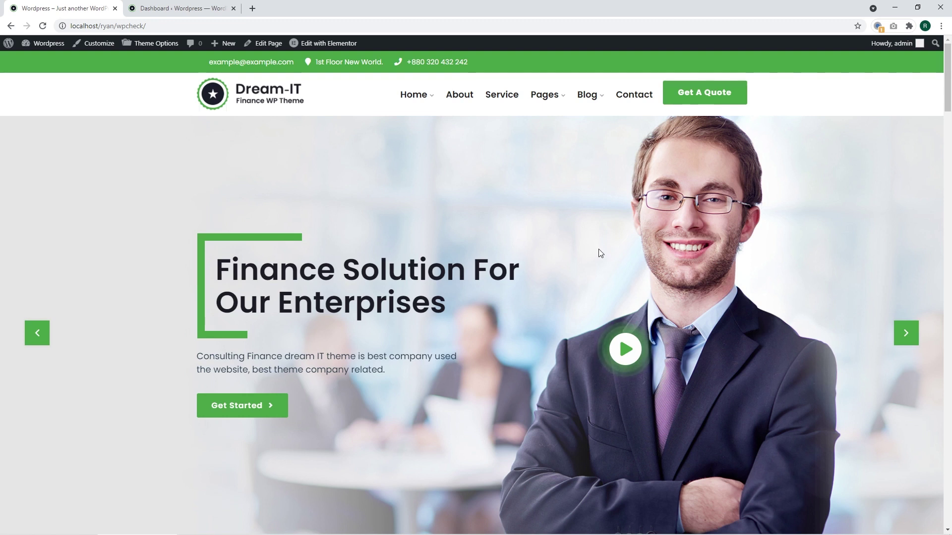
scroll(599, 249, down, 4)
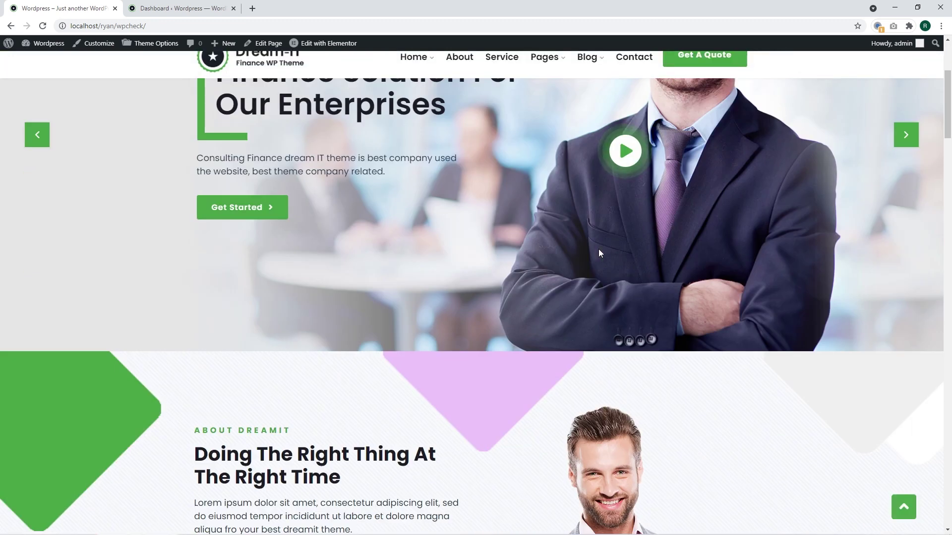
scroll(598, 250, up, 4)
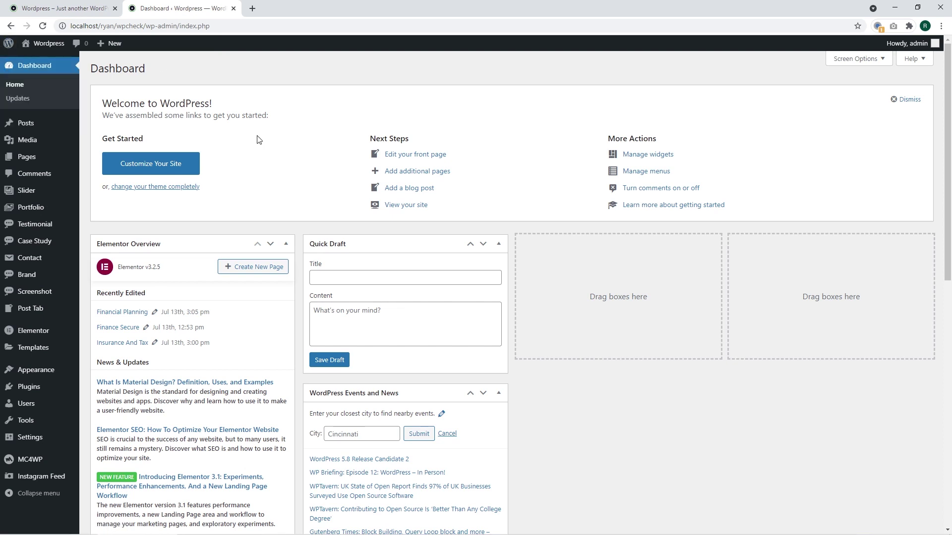
Step: Open the management page for the site's post categories
click(41, 126)
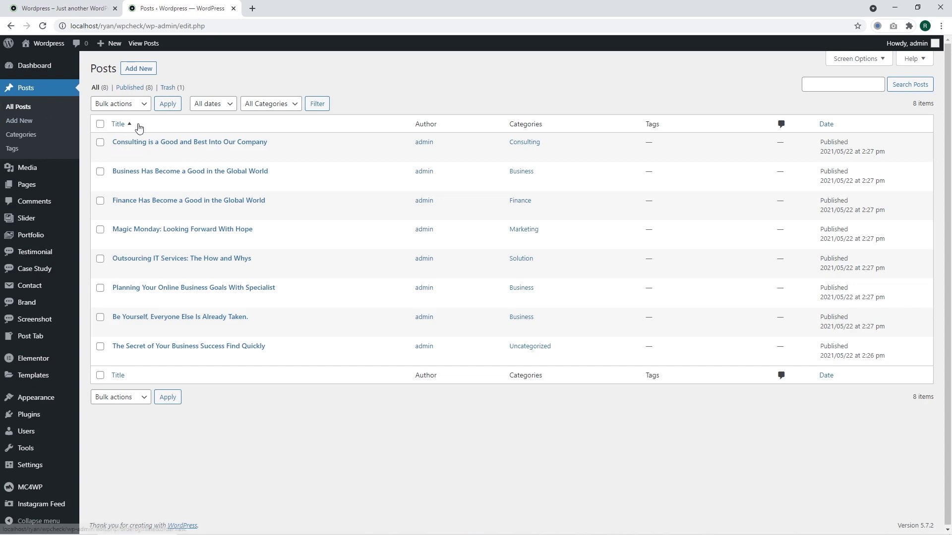
click(22, 135)
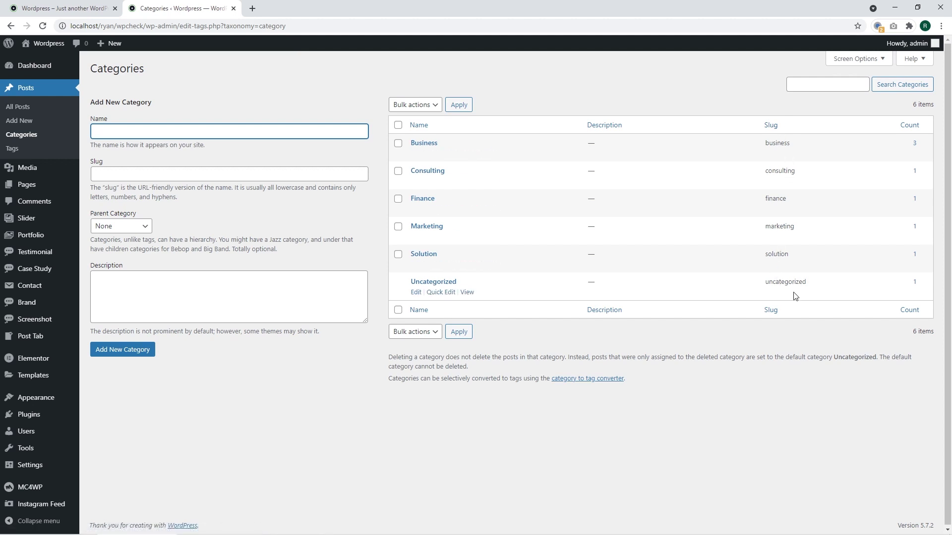
click(49, 5)
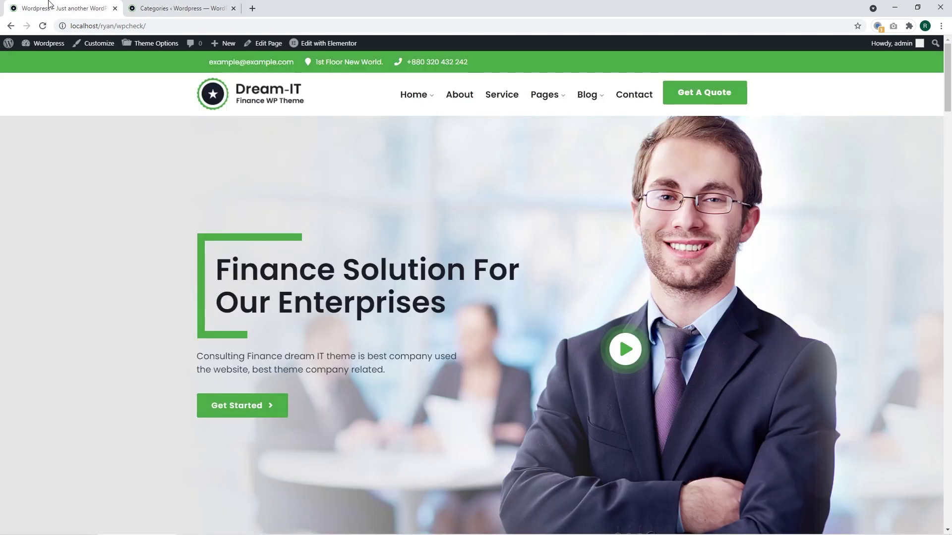
click(181, 8)
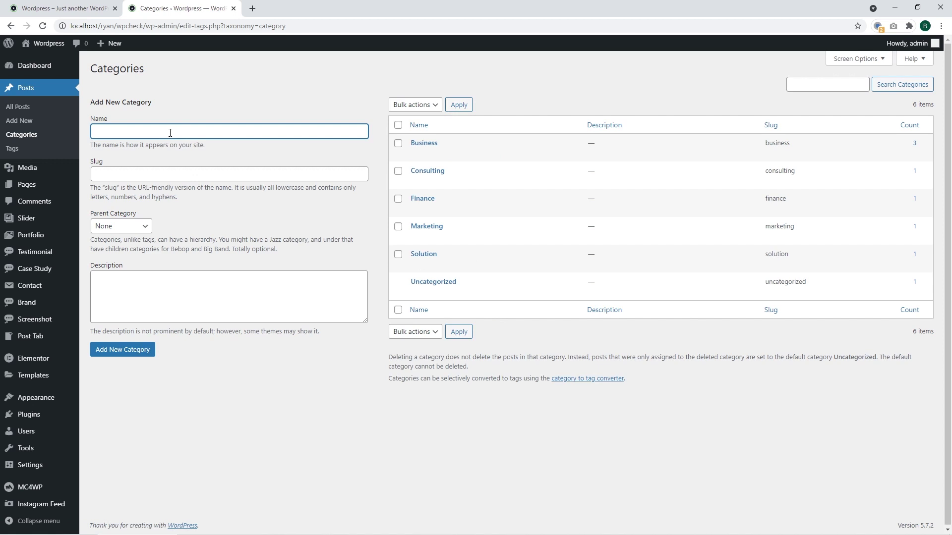
Step: Name the new category Advertising and give it the lowercase slug advertising
text(Advertiz)
key(BackSpace)
text(sing)
drag(159, 132, 93, 131)
key(ctrl+c)
click(134, 180)
key(ctrl+v)
drag(101, 175, 89, 176)
text(a)
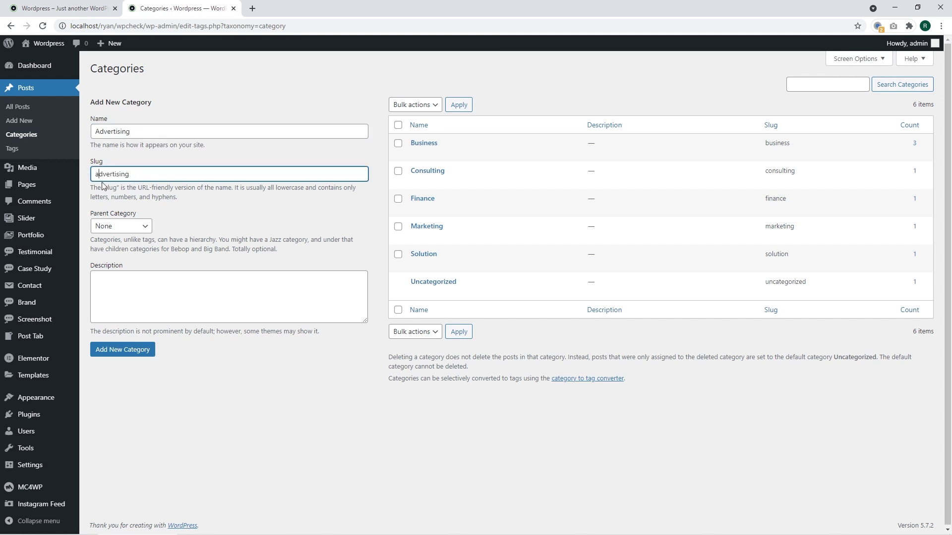
Step: Add the Advertising category with no parent and an empty description
click(194, 196)
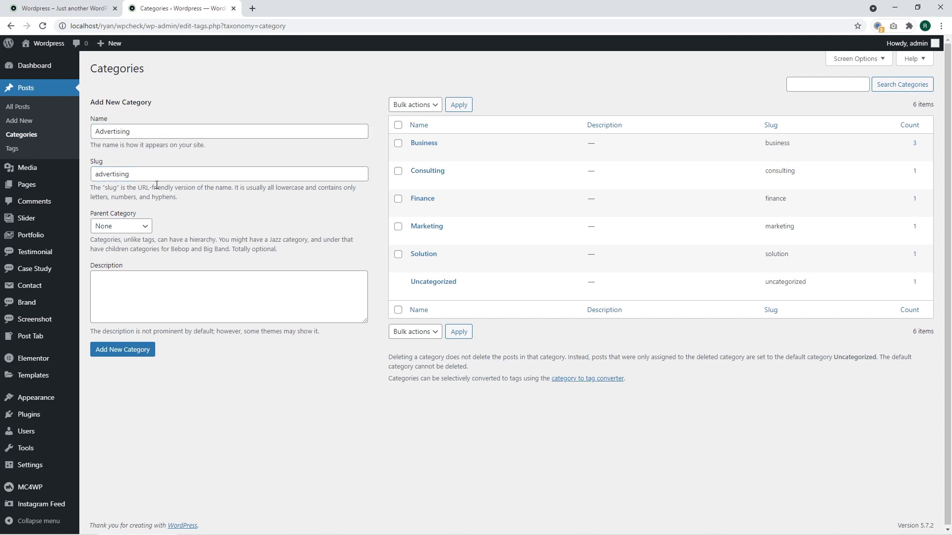
mouse_move(91, 188)
mouse_down()
mouse_move(194, 199)
mouse_move(93, 196)
mouse_up()
click(256, 199)
click(179, 201)
click(158, 292)
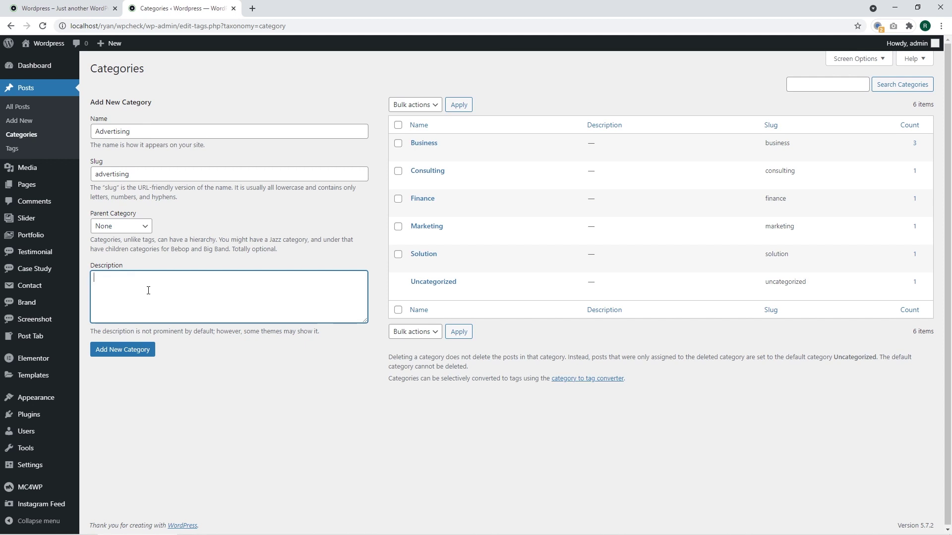
click(130, 350)
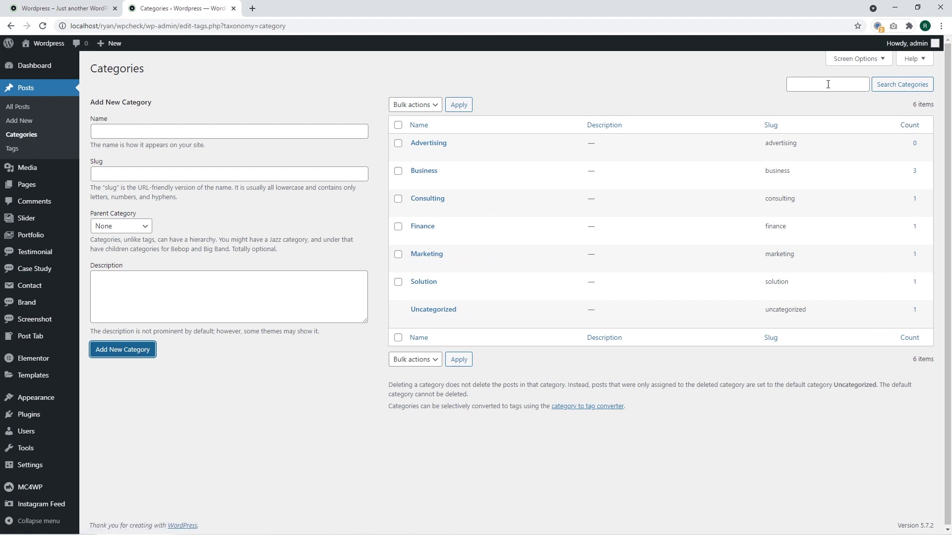
Step: Enter Branding/PR as the name of another new category, with branding-pr as its slug
click(858, 60)
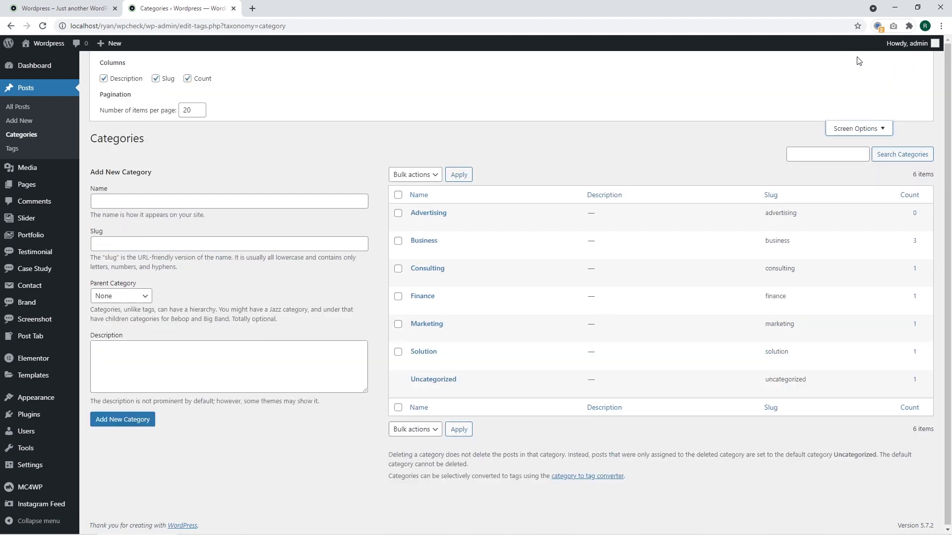
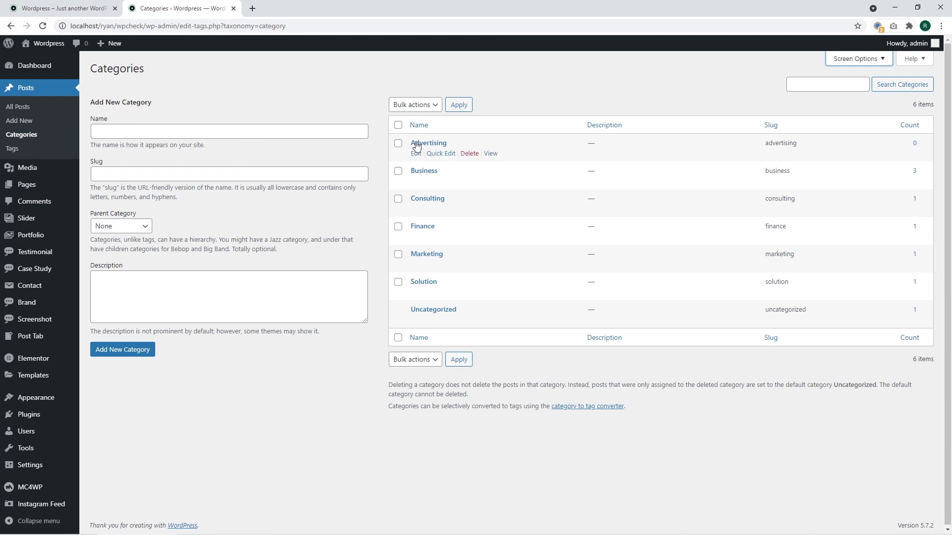
click(216, 133)
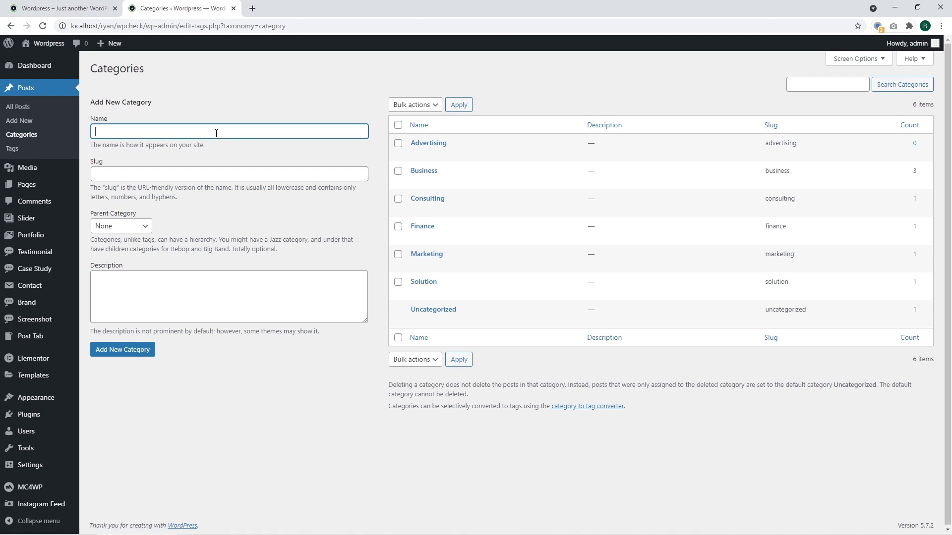
text(ding/PR)
drag(142, 131, 77, 142)
key(ctrl+c)
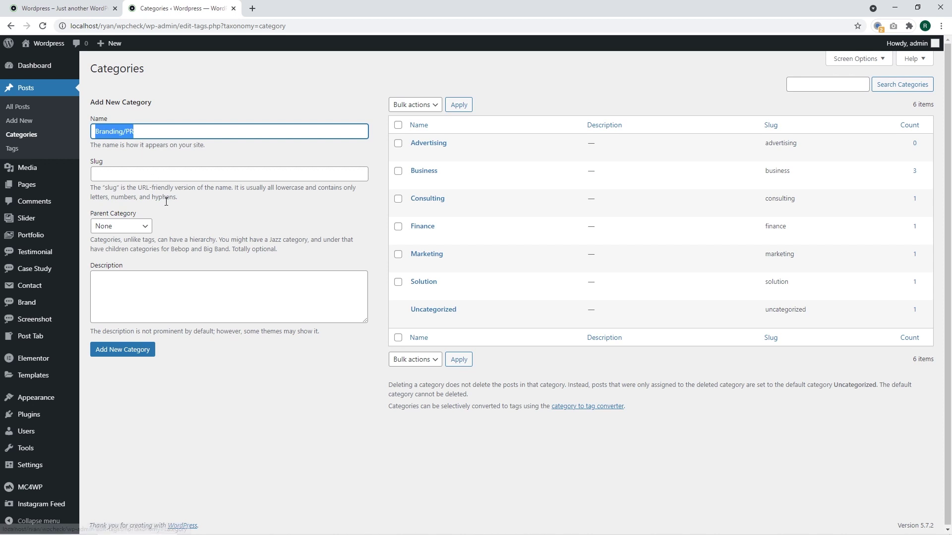
click(158, 174)
key(ctrl+v)
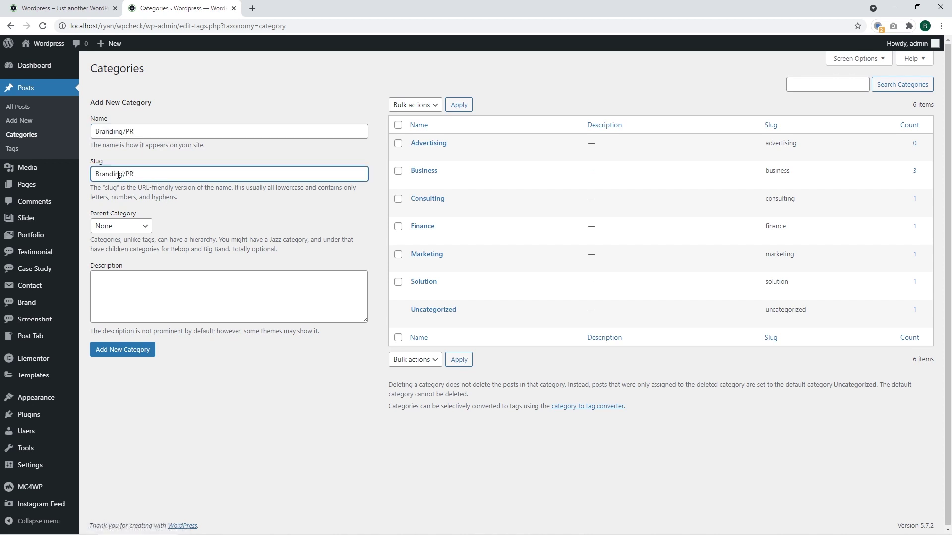
click(96, 175)
key(BackSpace)
text(-)
drag(135, 174, 128, 175)
text(pr)
Step: Set Business as the parent of the Branding/PR category and add it
click(139, 226)
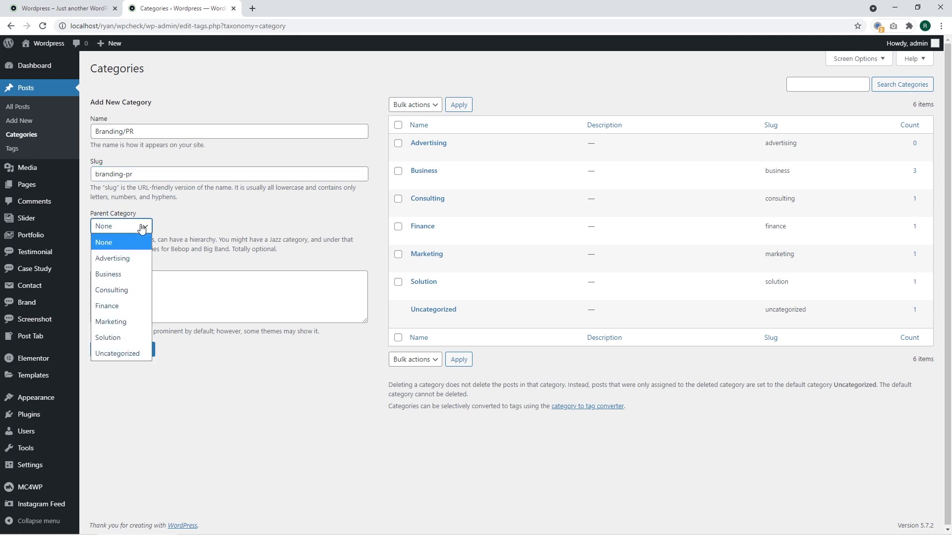
click(124, 276)
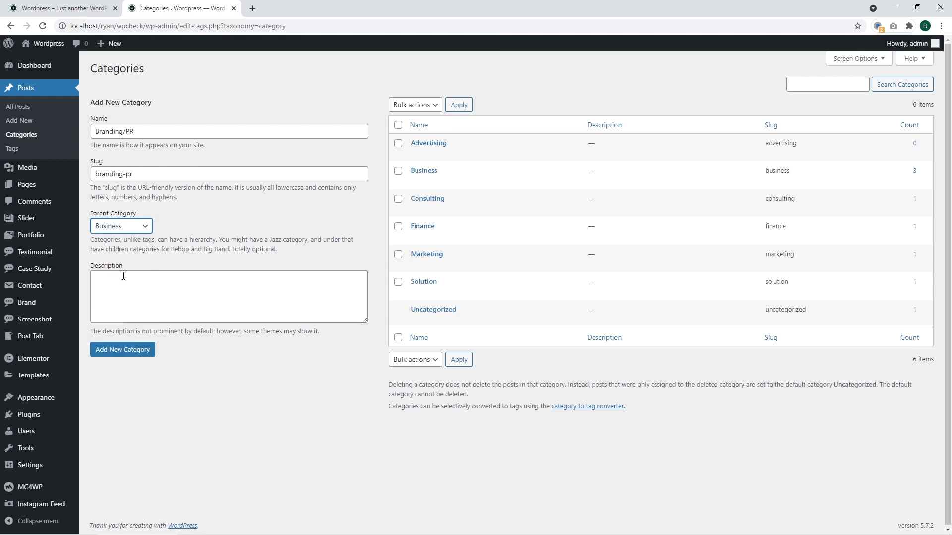
click(119, 350)
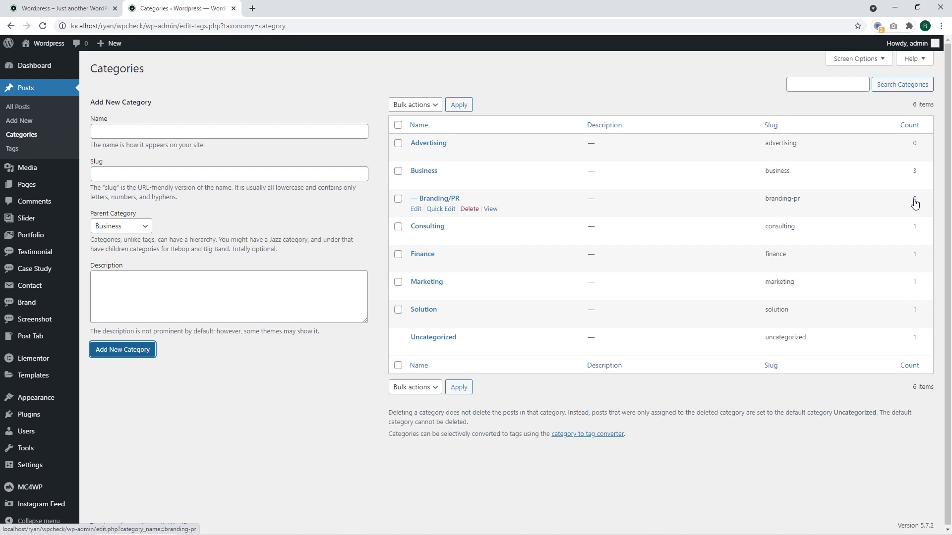
Step: Open the list of all posts and look over its screen options for columns, pagination and view mode
click(20, 107)
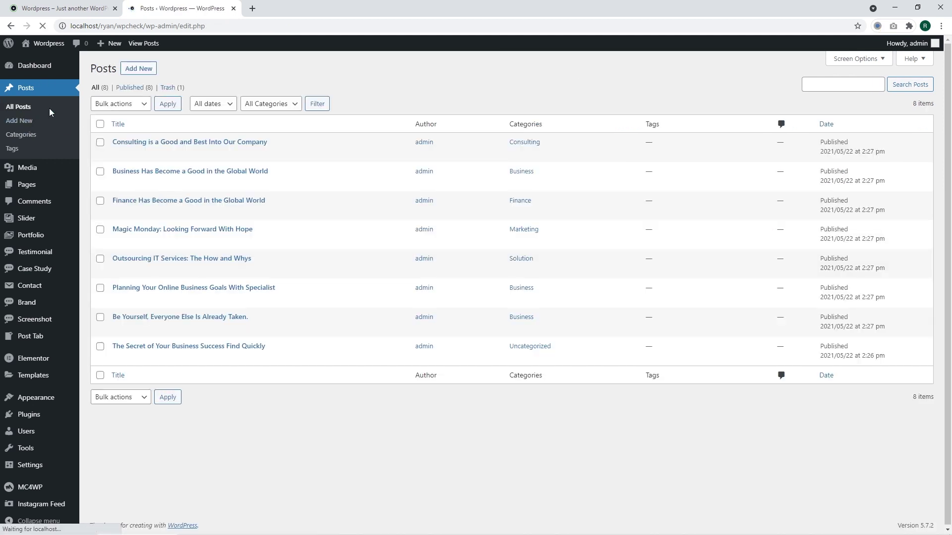
mouse_move(191, 156)
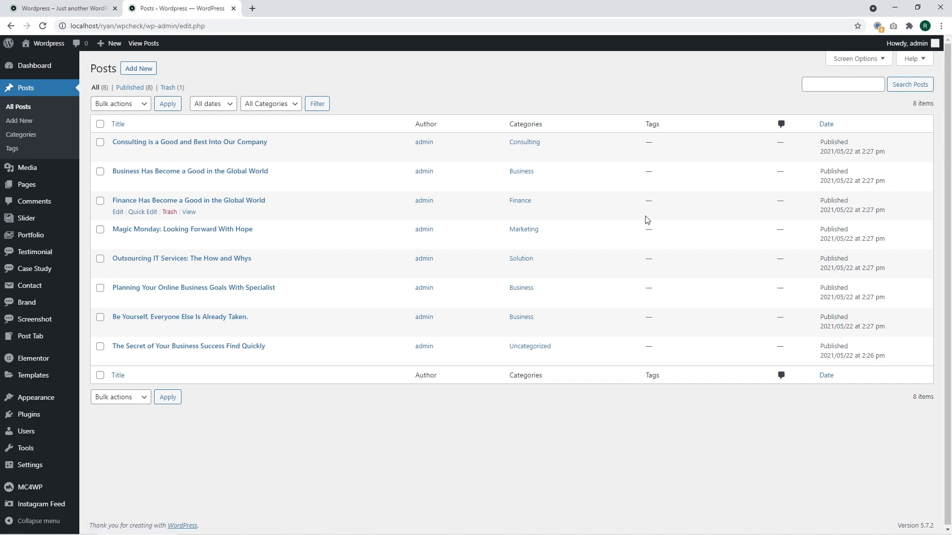
click(849, 59)
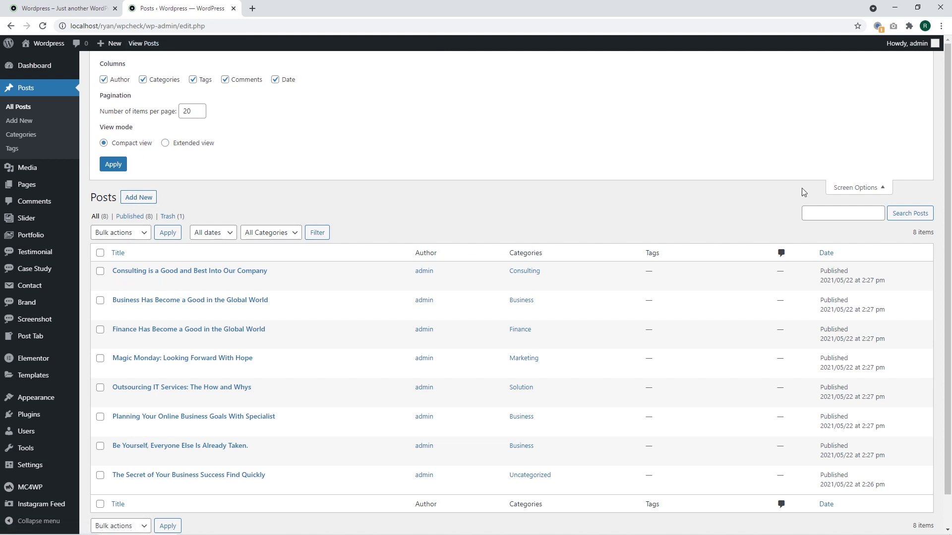
click(865, 192)
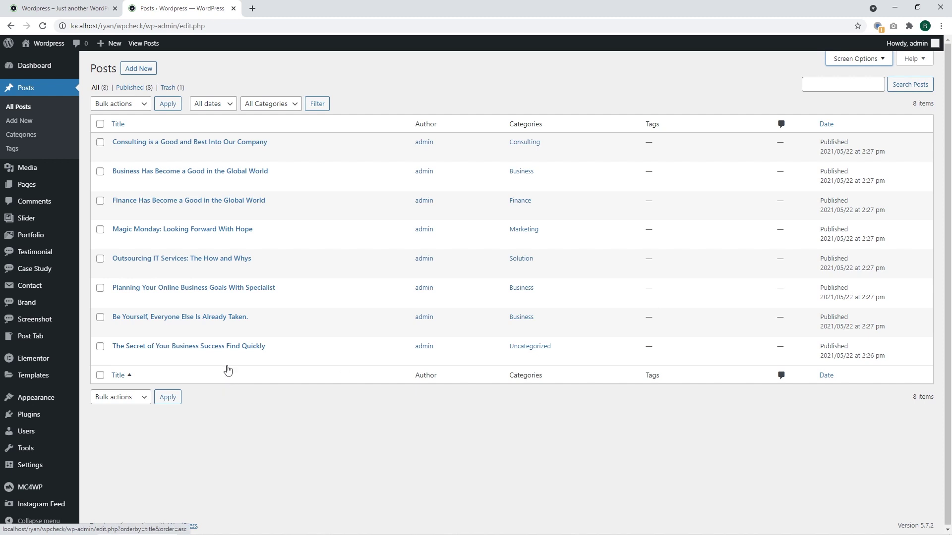
Step: View the category settings of the post "The Secret of Your Business Success Find Quickly" and return to the posts list
click(237, 347)
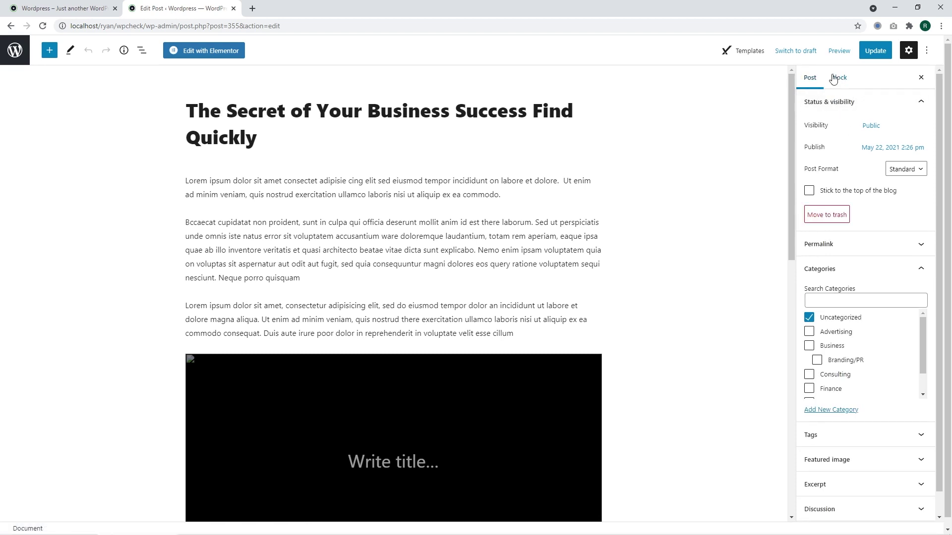
click(810, 83)
mouse_move(923, 328)
mouse_down()
mouse_move(920, 358)
mouse_move(916, 318)
mouse_up()
click(15, 50)
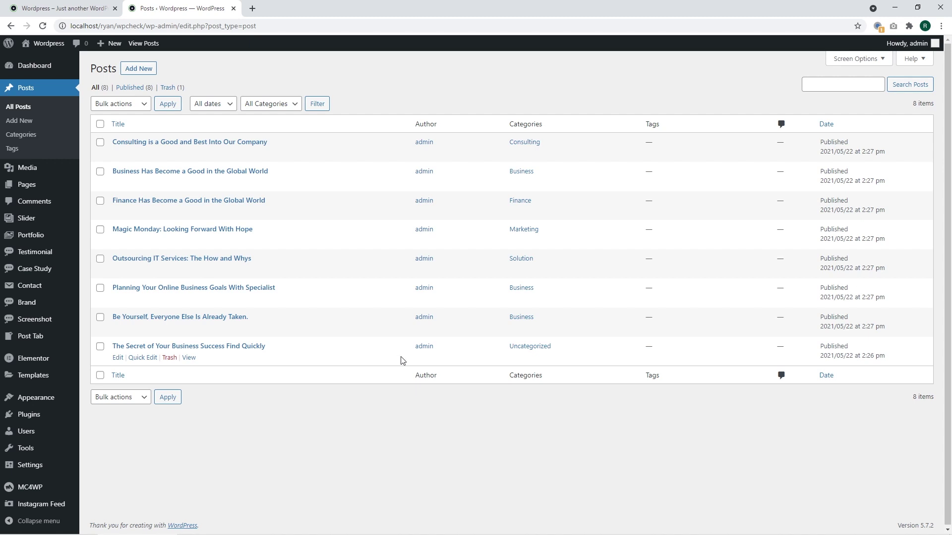
Step: Reassign the post "The Secret of Your Business Success Find Quickly" from Uncategorized to Advertising and update it
click(228, 347)
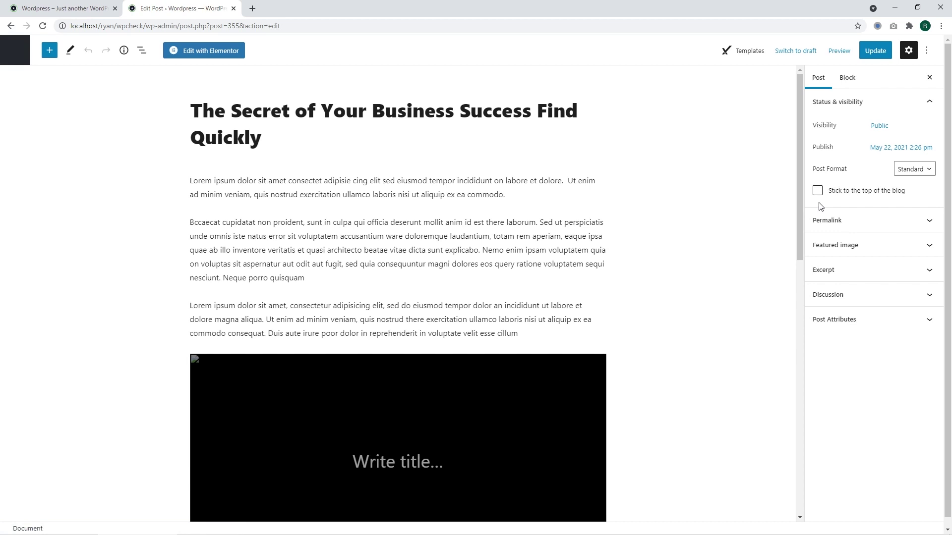
click(809, 318)
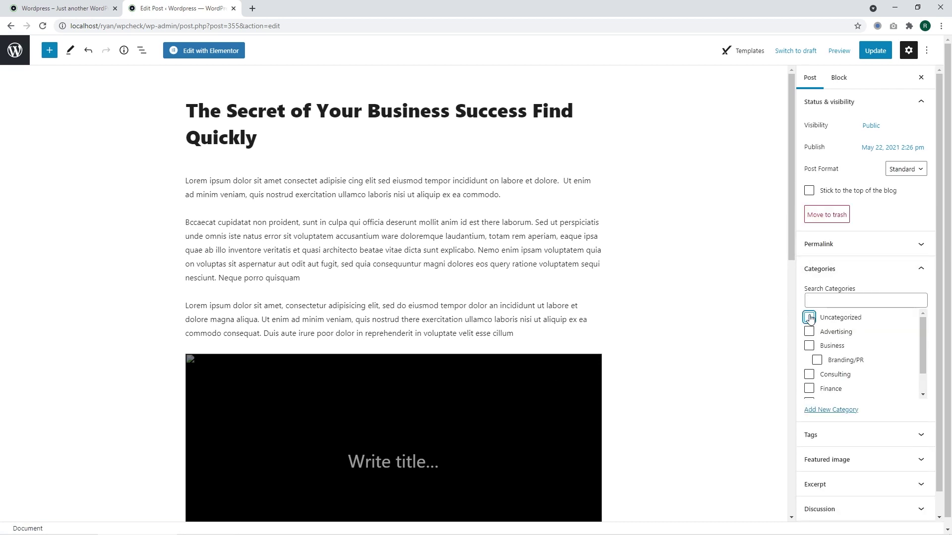
click(809, 332)
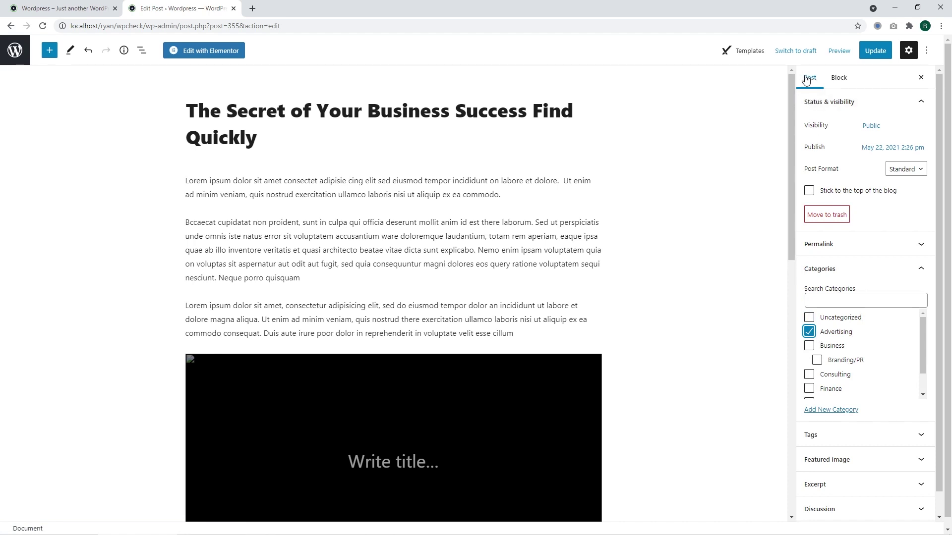
click(875, 51)
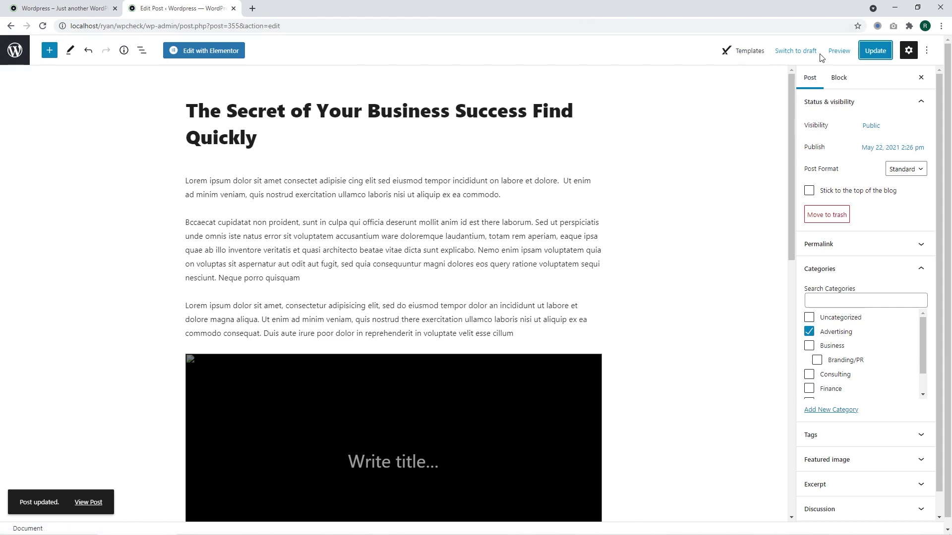
Step: Toggle the post's settings sidebar off and on, and return to the posts list to check the assigned category
click(912, 55)
click(910, 52)
click(909, 52)
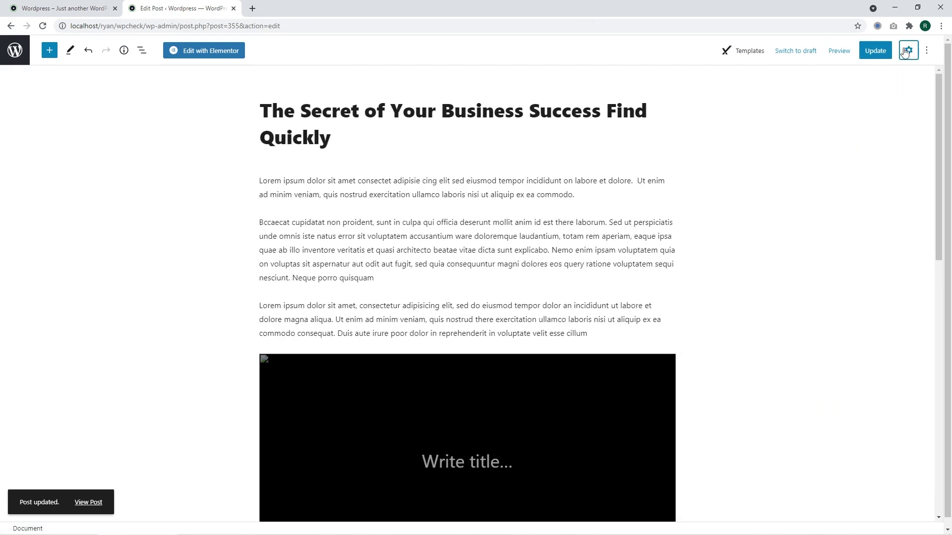
click(910, 53)
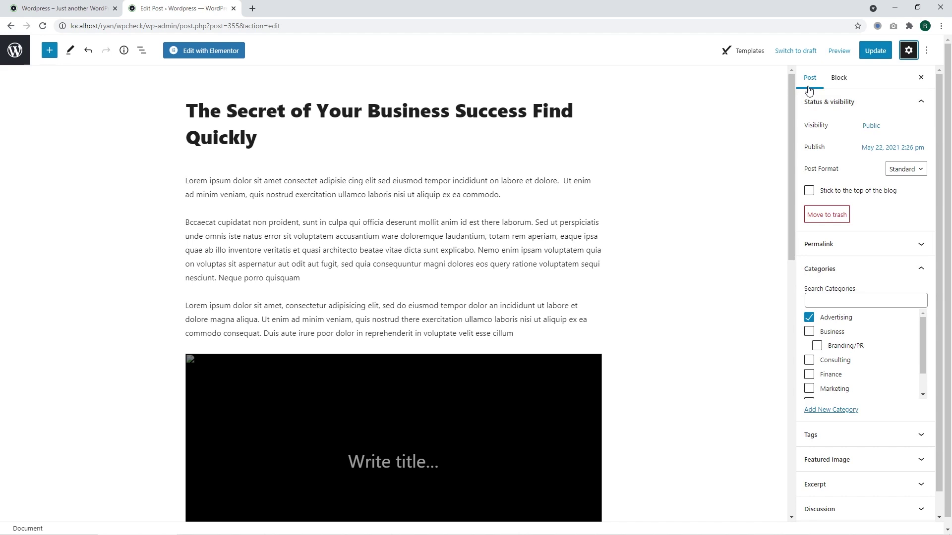
click(15, 52)
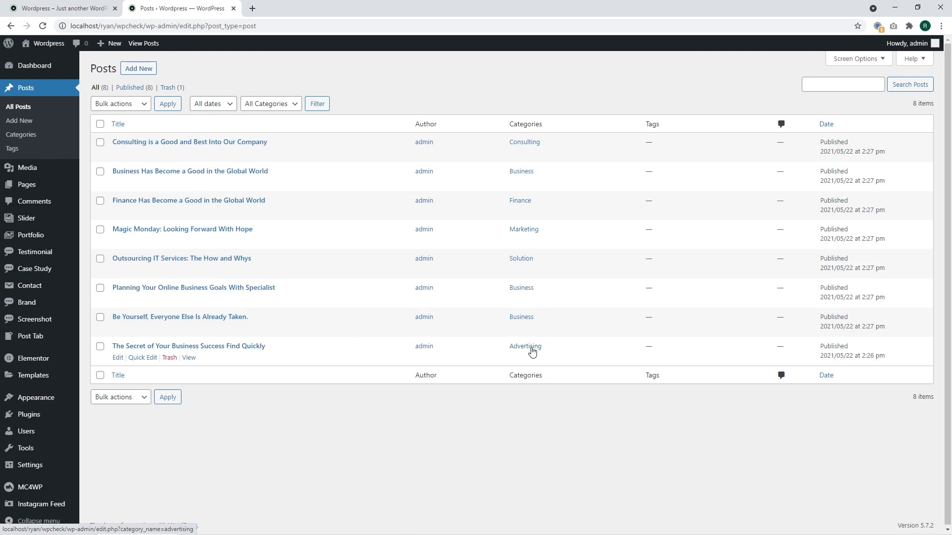
Step: Open the post "Be Yourself, Everyone Else Is Already Taken." and additionally assign it to the Branding/PR and Consulting categories
click(205, 321)
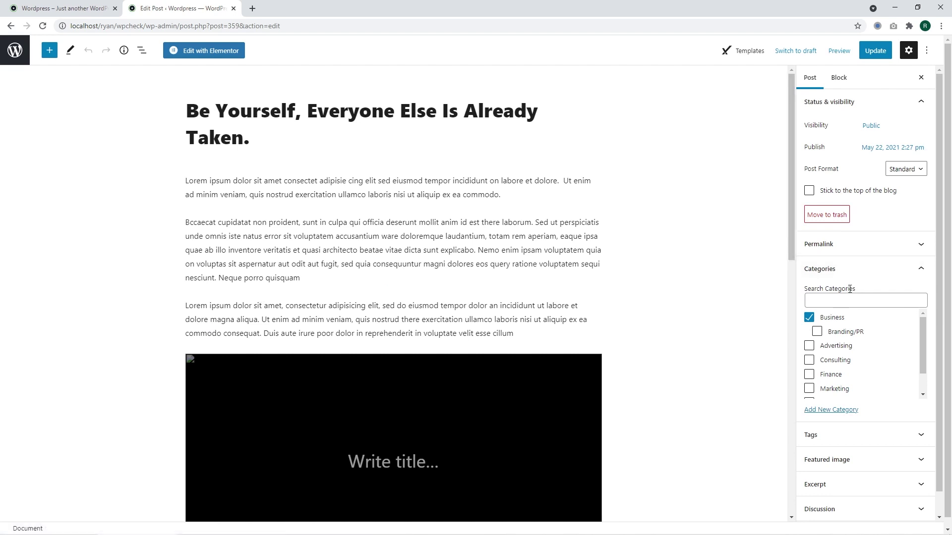
click(817, 334)
click(809, 360)
scroll(898, 353, down, 1)
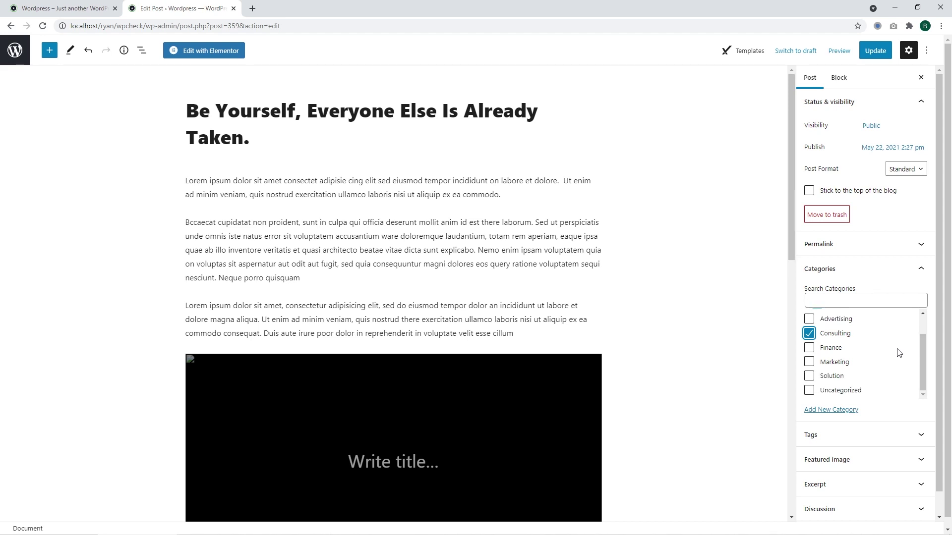
scroll(899, 353, up, 1)
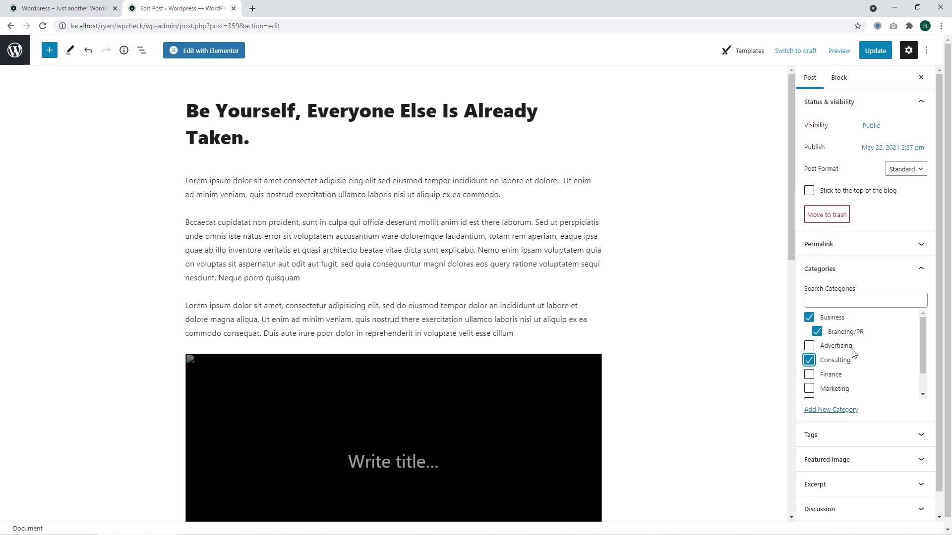
scroll(852, 353, down, 1)
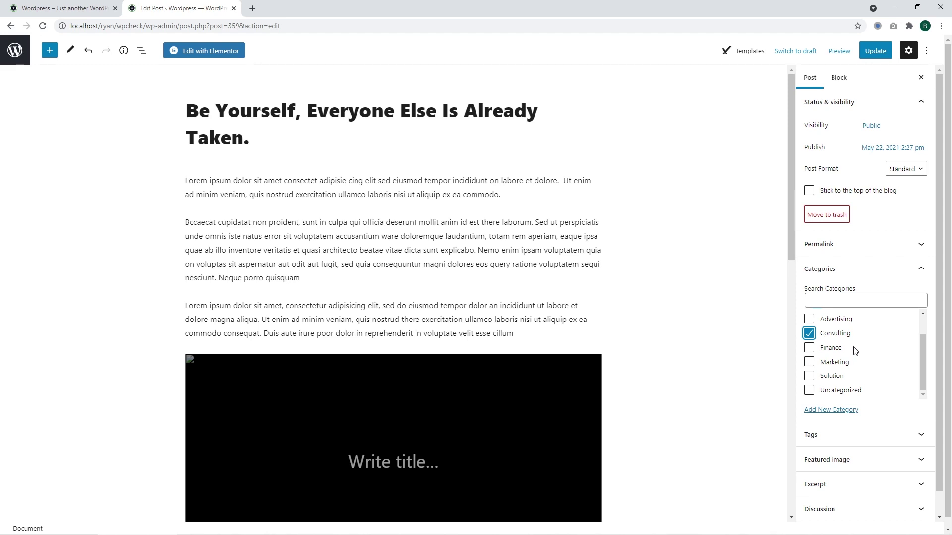
Step: Update the post "Be Yourself, Everyone Else Is Already Taken." with its selected categories and return to the posts list
scroll(855, 351, up, 1)
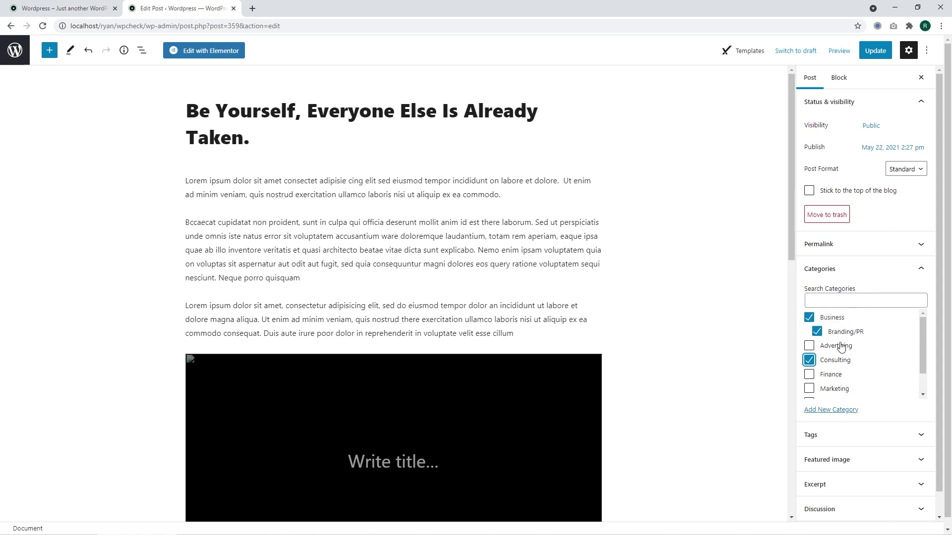
click(875, 50)
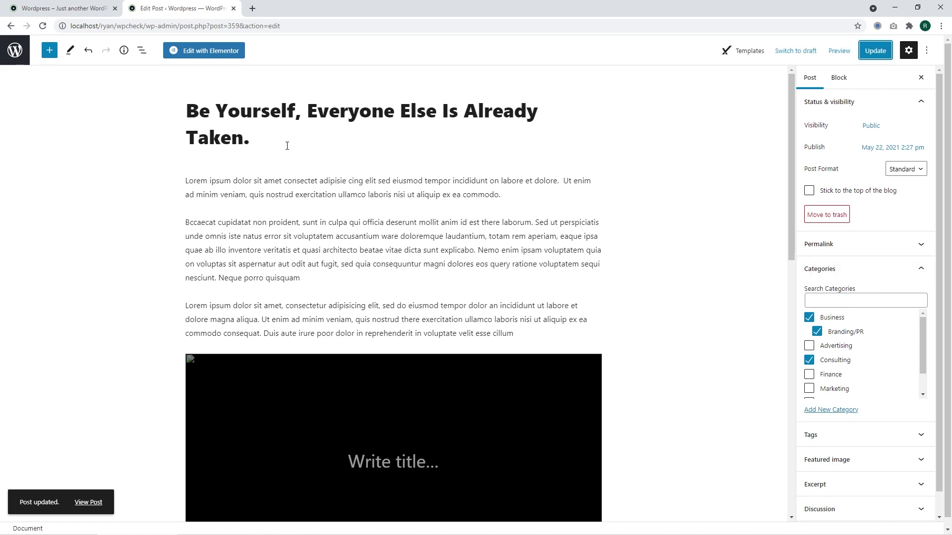
click(15, 50)
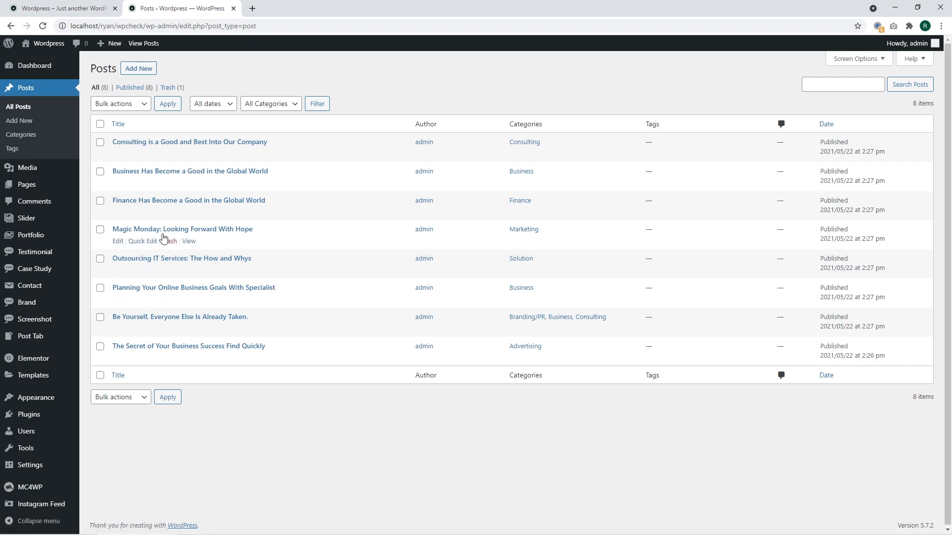
Step: Open the site's menu editor, load Main Menu for editing, and look at the current navigation on the live site
mouse_move(47, 400)
click(104, 420)
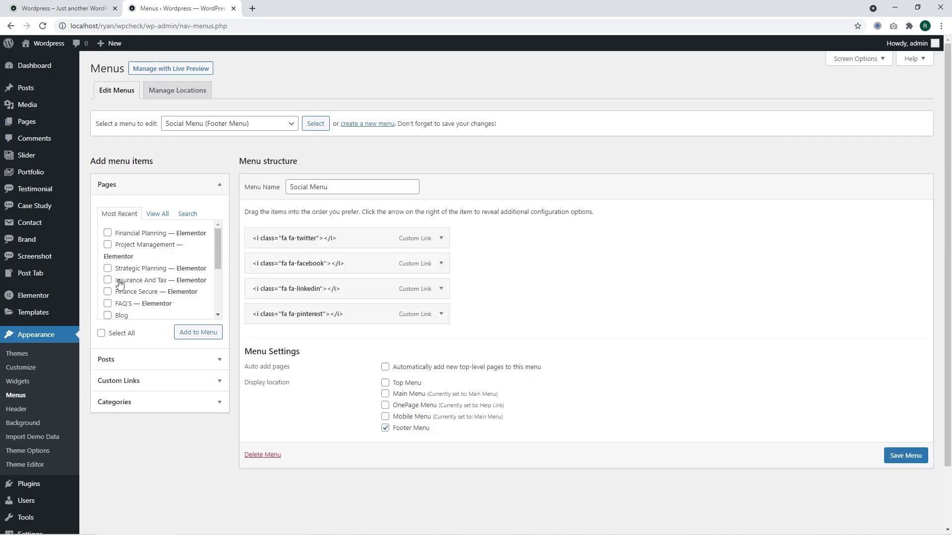
click(203, 125)
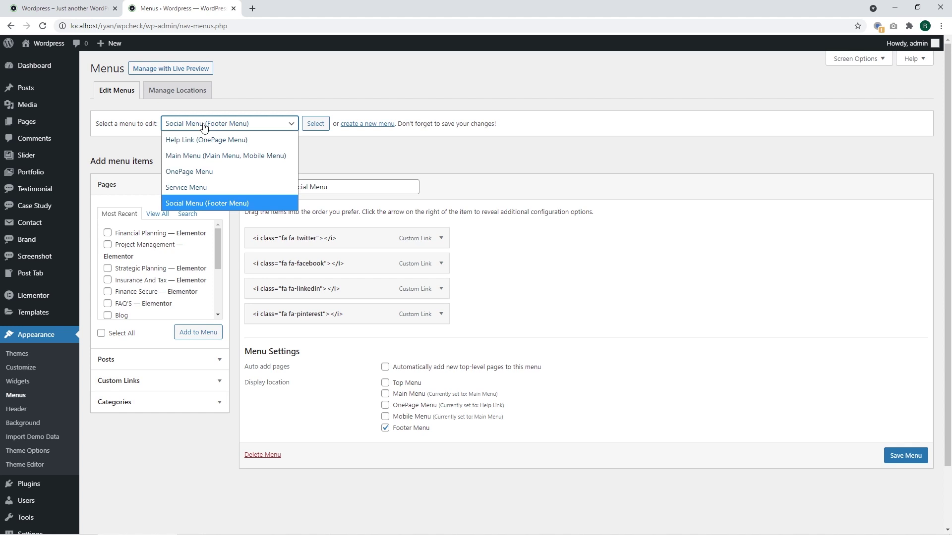
click(214, 156)
click(315, 124)
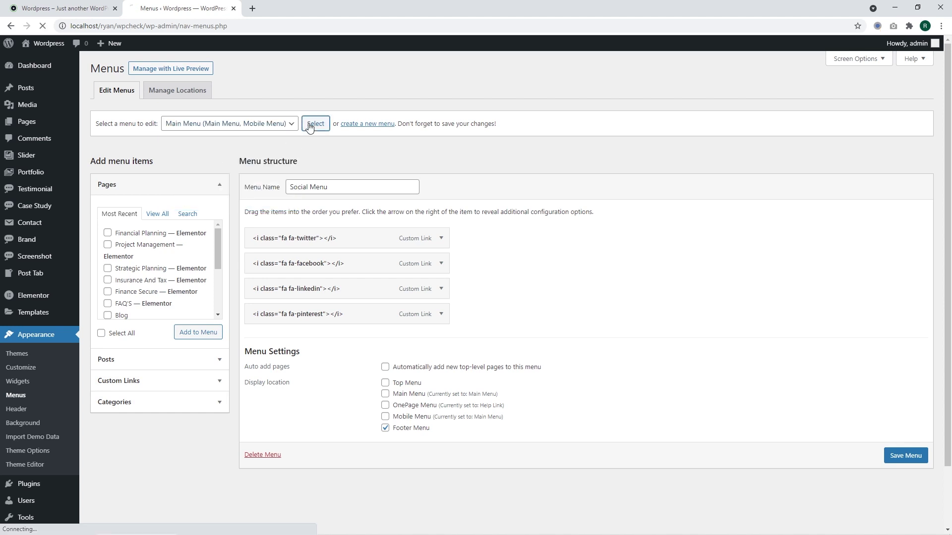
key(ctrl+Tab)
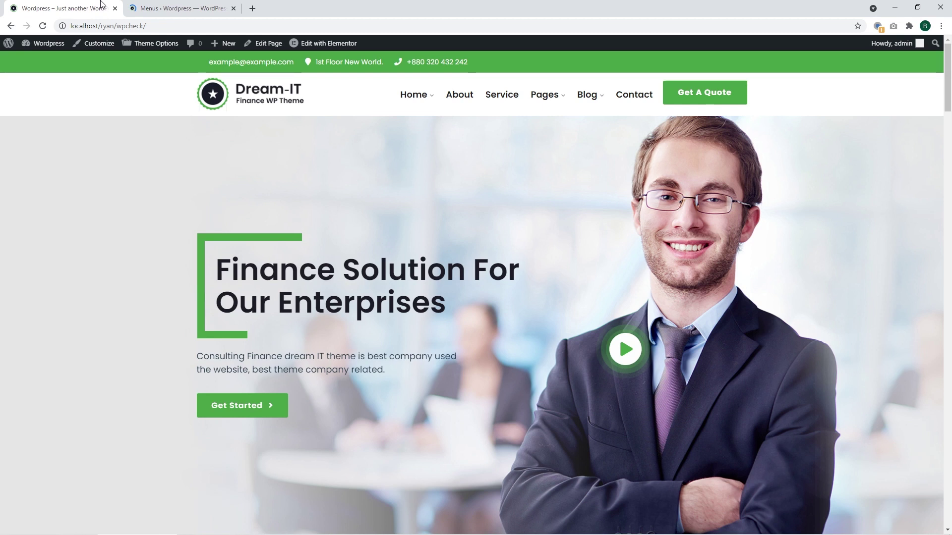
key(ctrl+Tab)
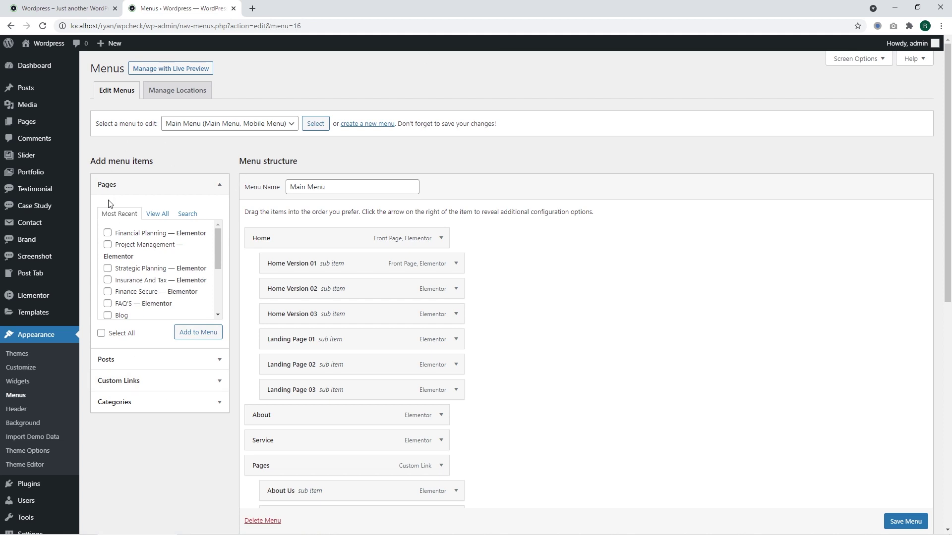
Step: Check that the Categories screen element is enabled and list all categories available as menu items
click(139, 405)
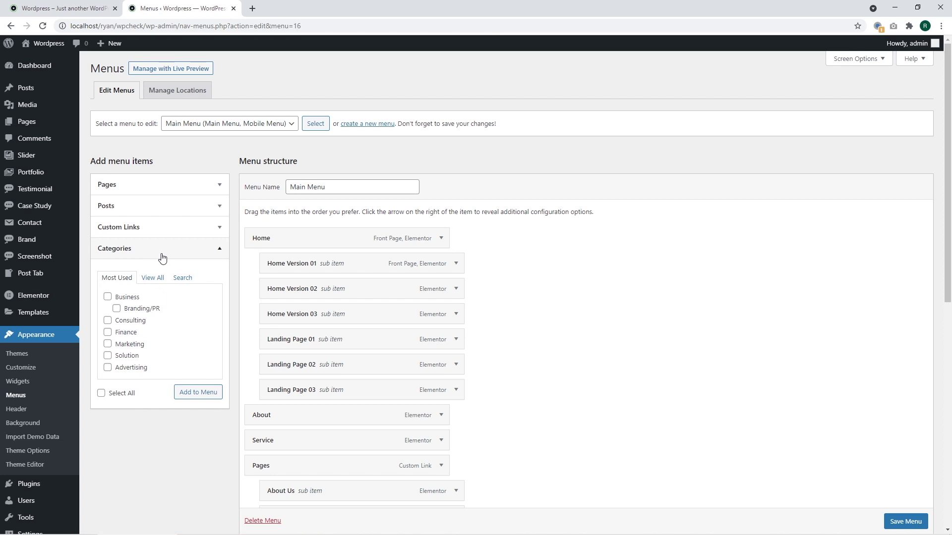
click(858, 59)
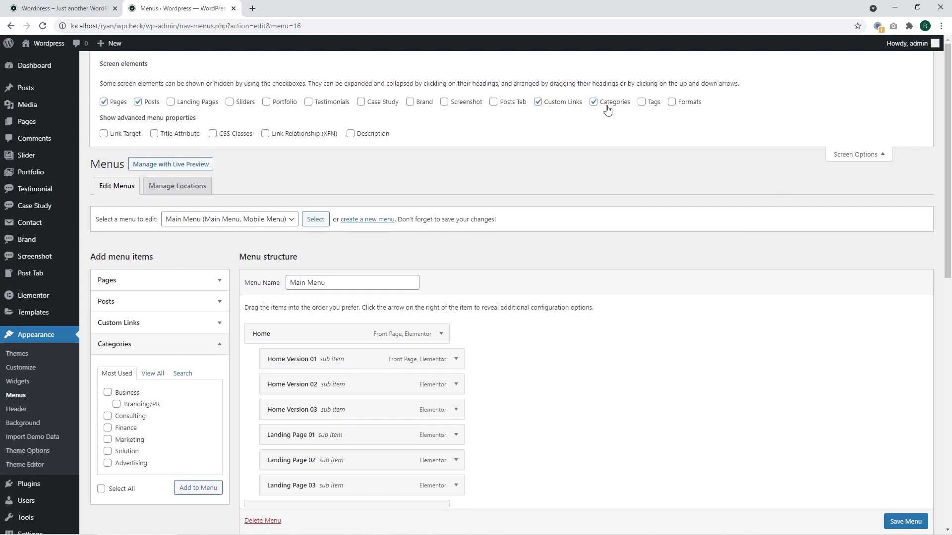
click(842, 155)
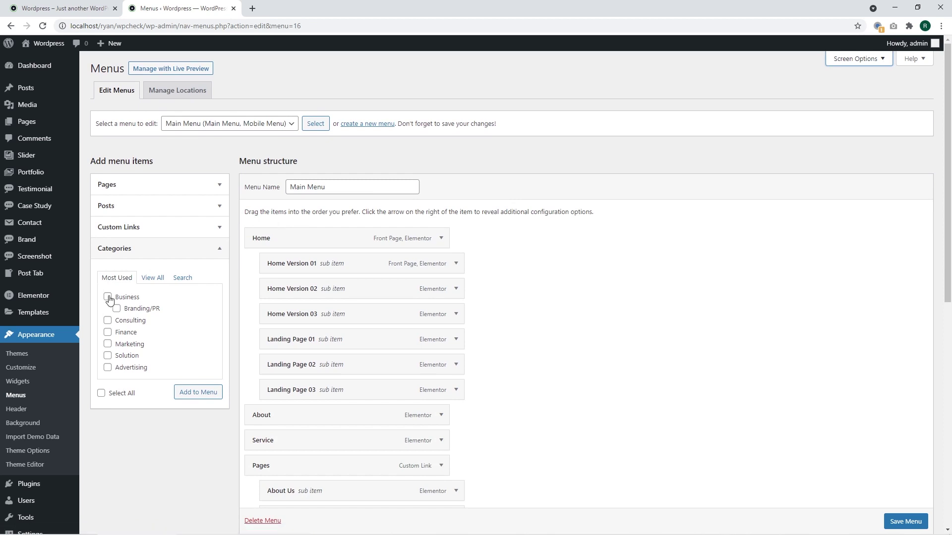
click(155, 280)
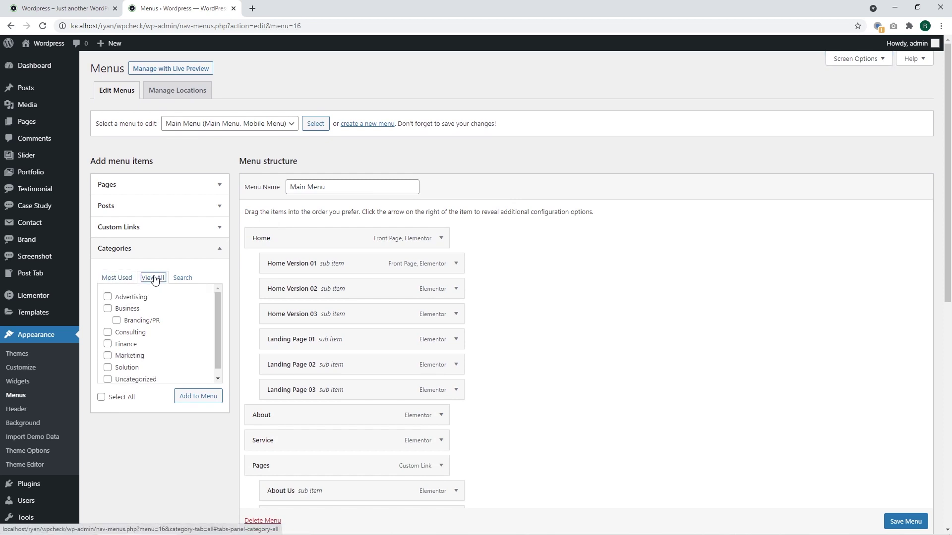
click(216, 326)
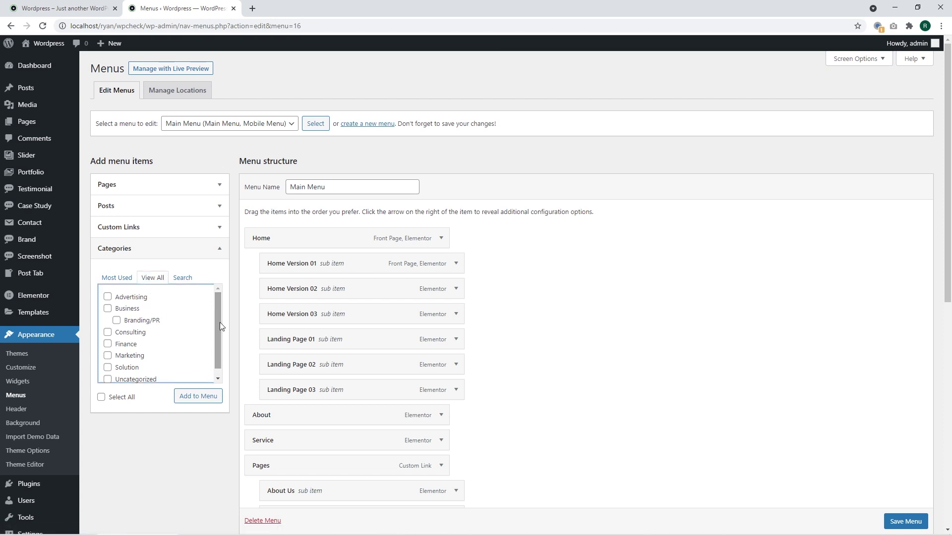
scroll(181, 321, down, 1)
scroll(181, 321, up, 1)
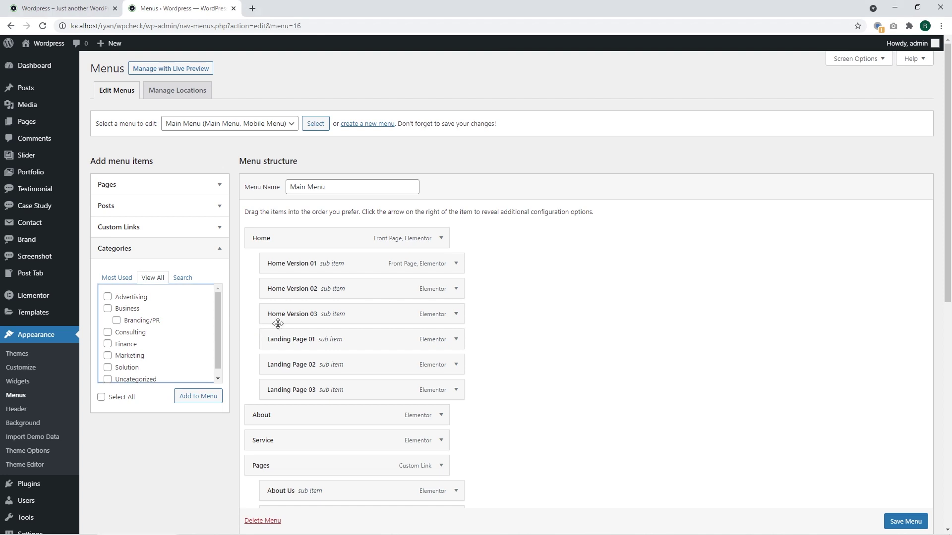
Step: Add the Advertising category to Main Menu and place it between the Blog group and Contact
scroll(540, 333, down, 4)
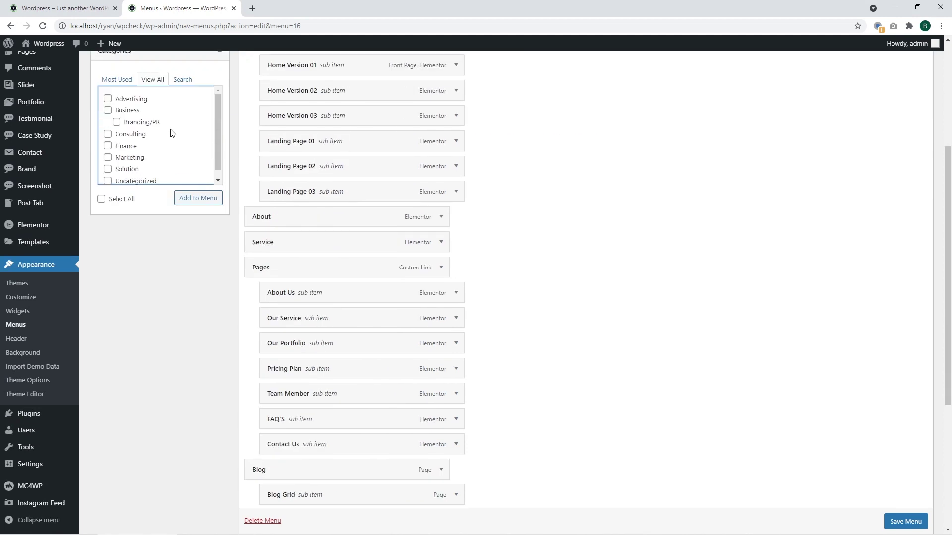
click(107, 98)
scroll(152, 268, up, 2)
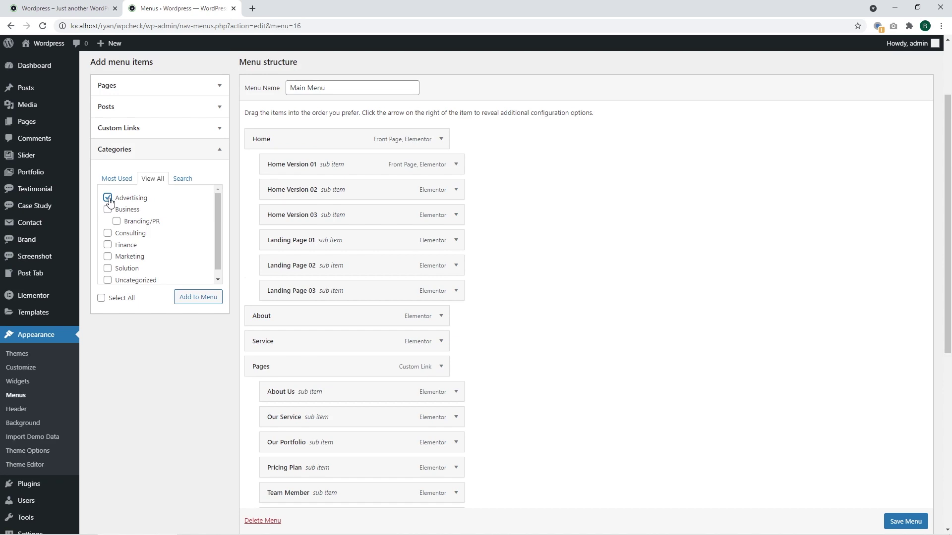
click(194, 297)
scroll(406, 312, down, 2)
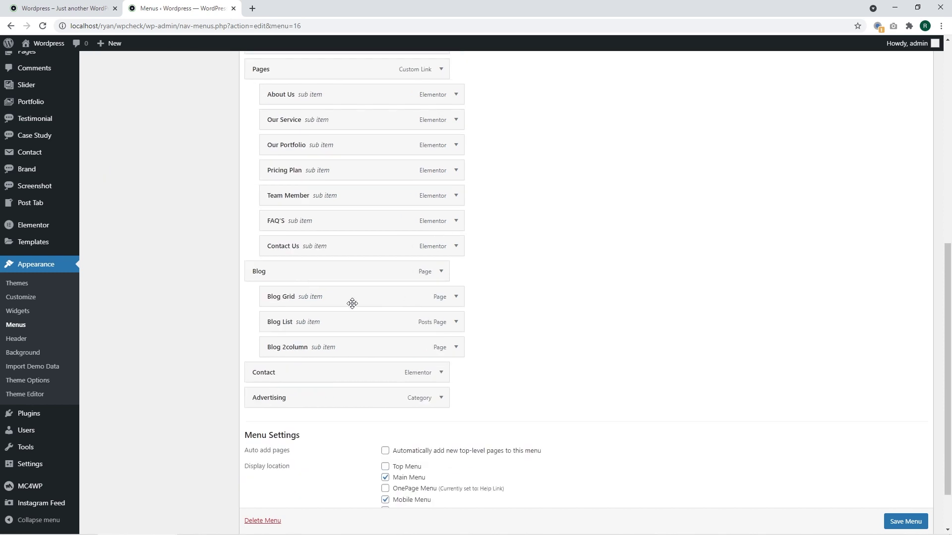
drag(307, 399, 307, 370)
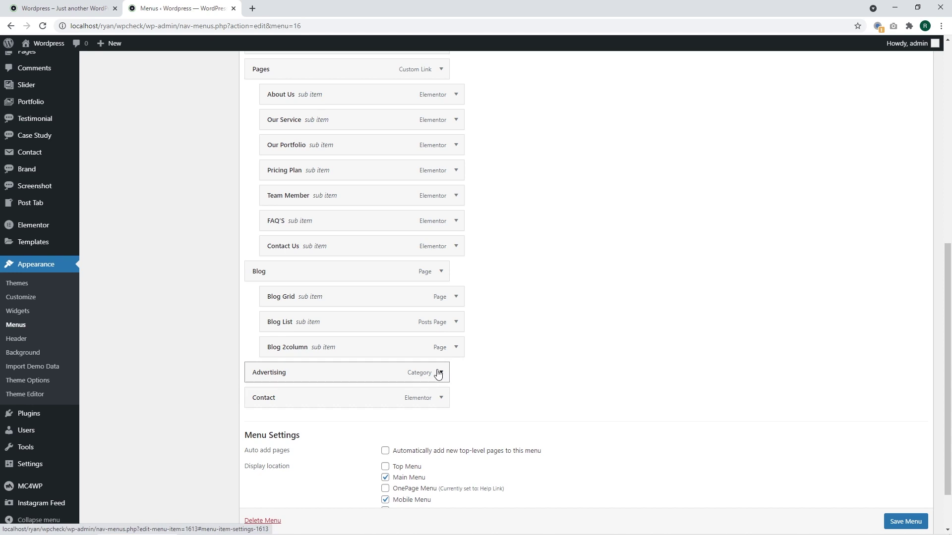
Step: Add the Branding/PR category to Main Menu and nest it as a sub item under Advertising
scroll(472, 322, up, 1)
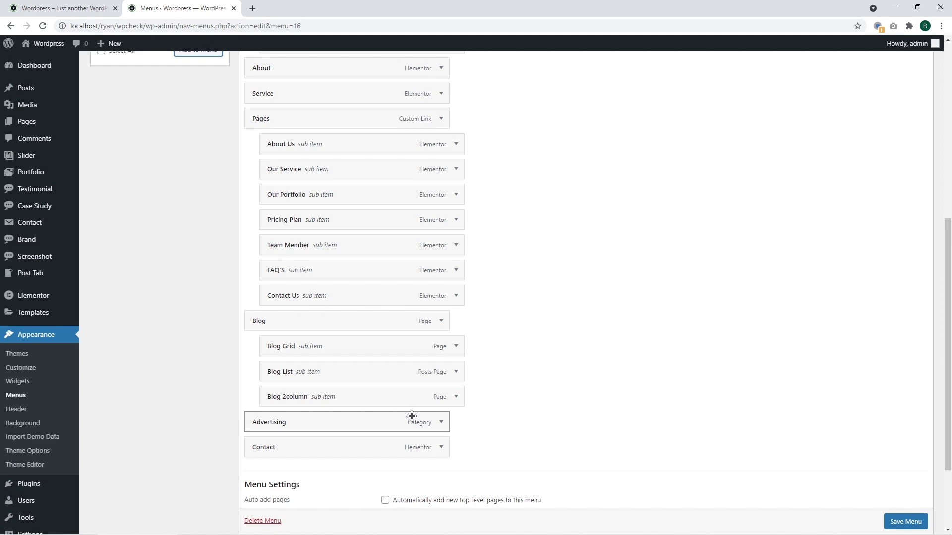
scroll(412, 416, up, 4)
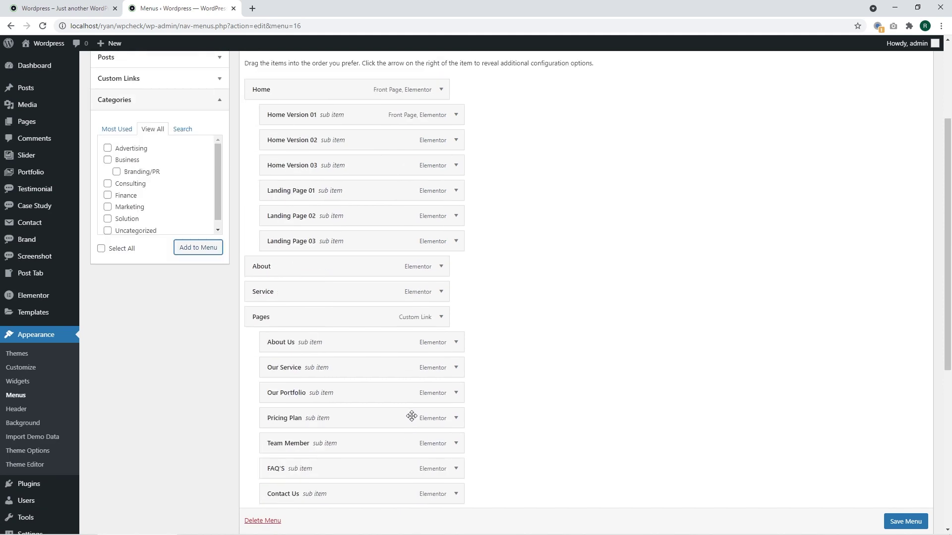
click(116, 171)
click(194, 249)
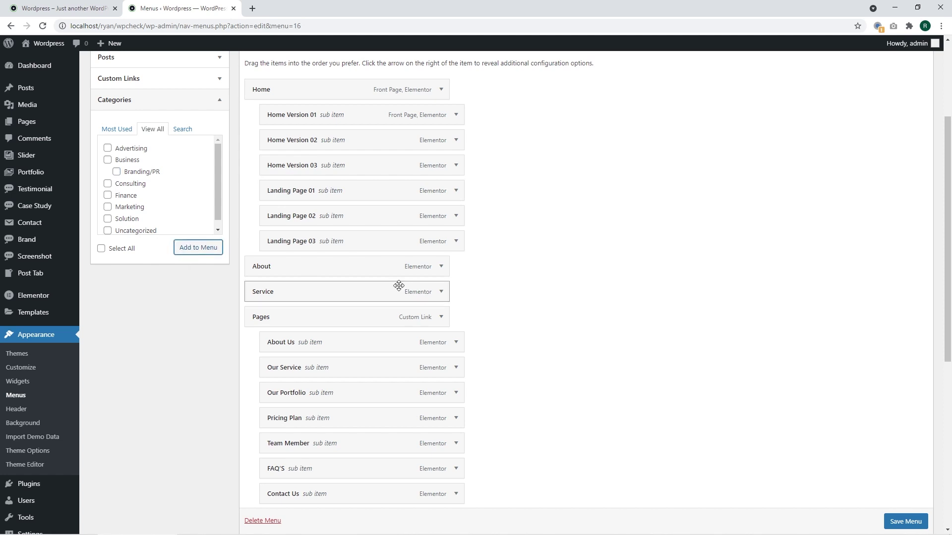
scroll(398, 285, down, 1)
scroll(399, 285, down, 5)
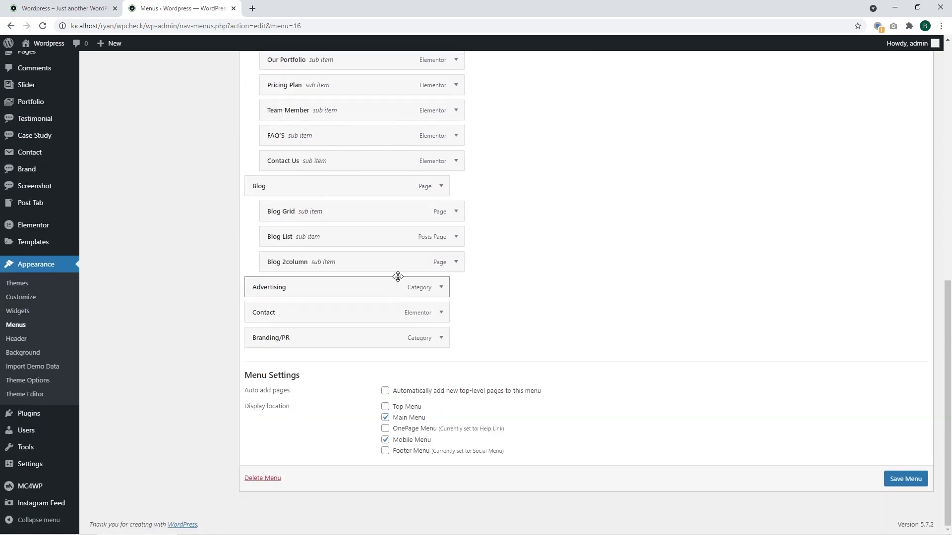
scroll(398, 285, up, 1)
drag(269, 388, 288, 358)
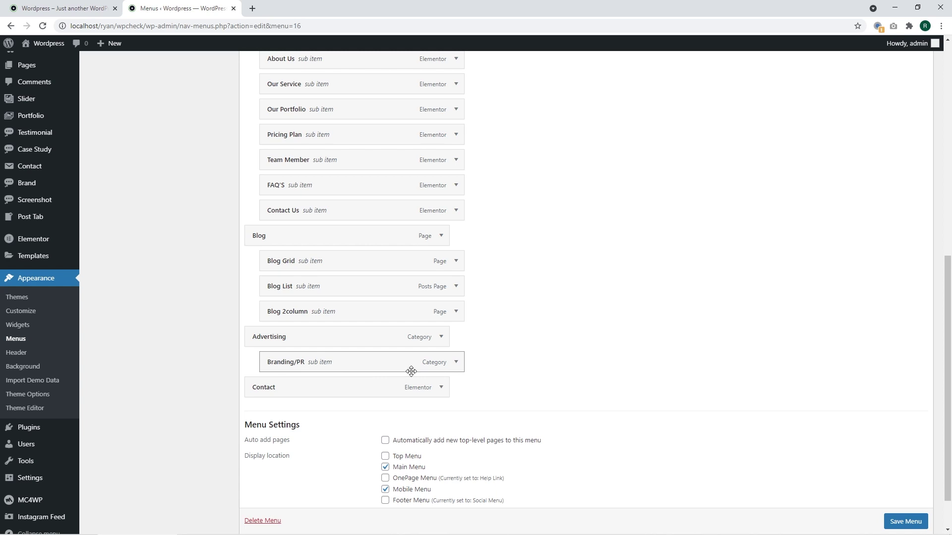
Step: Change the navigation label of the Branding/PR menu item to "Branding"
click(455, 363)
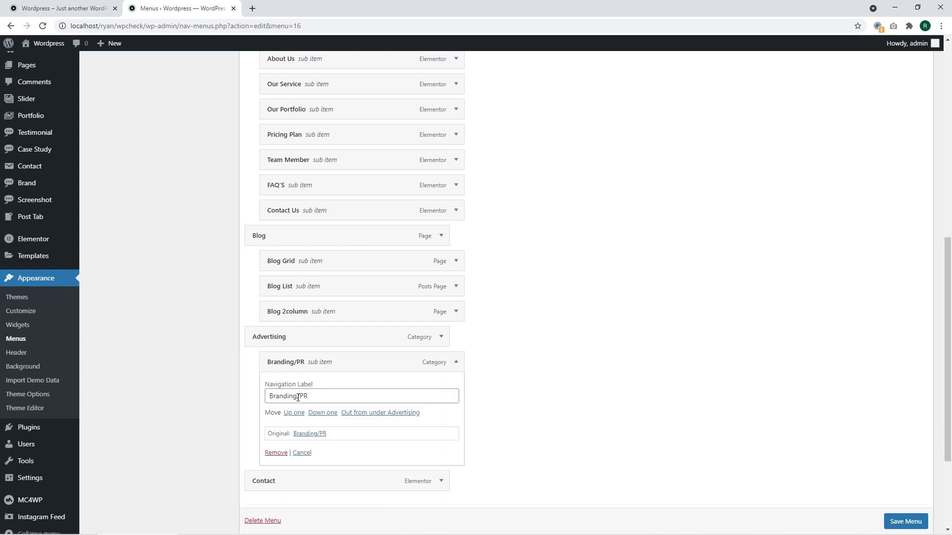
click(314, 400)
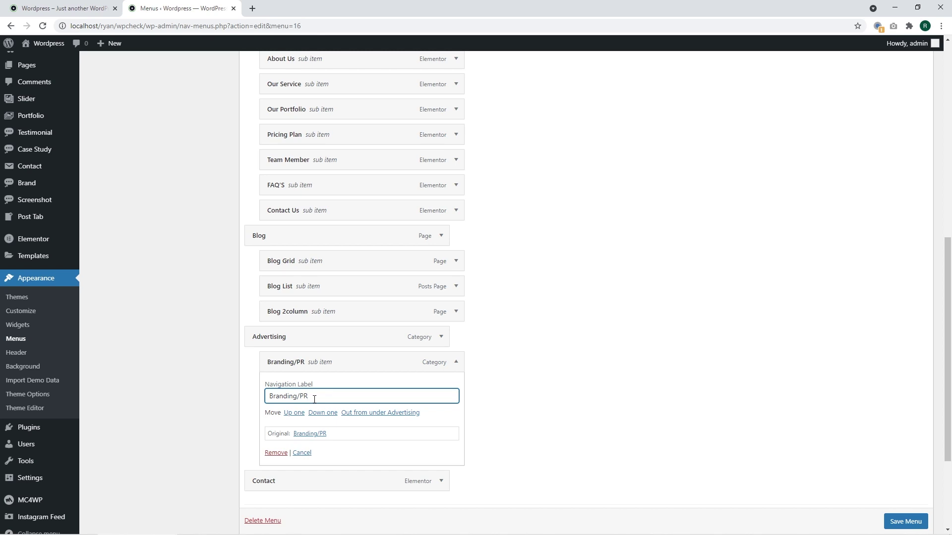
key(BackSpace)
key(BackSpace)
key(BackSpace)
click(566, 388)
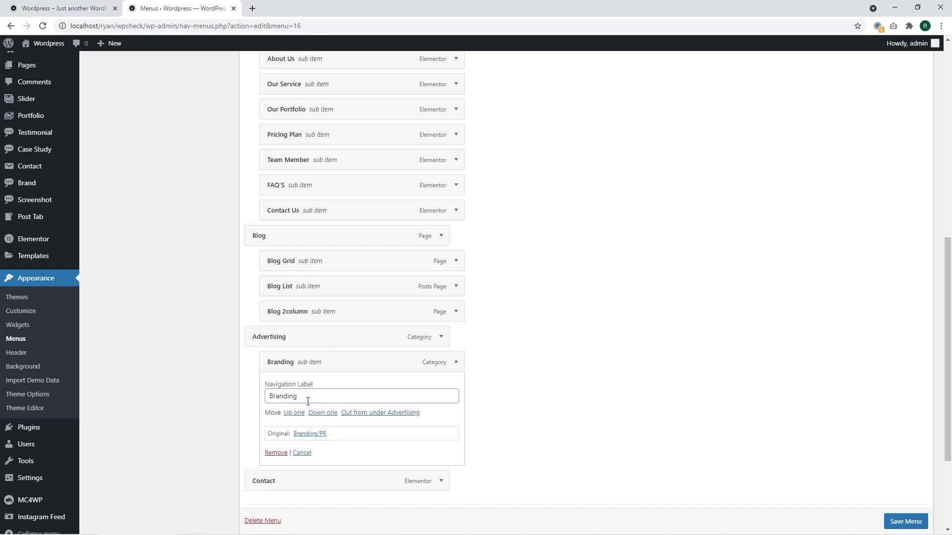
Step: Save Main Menu and review the order of its category items
scroll(549, 404, down, 2)
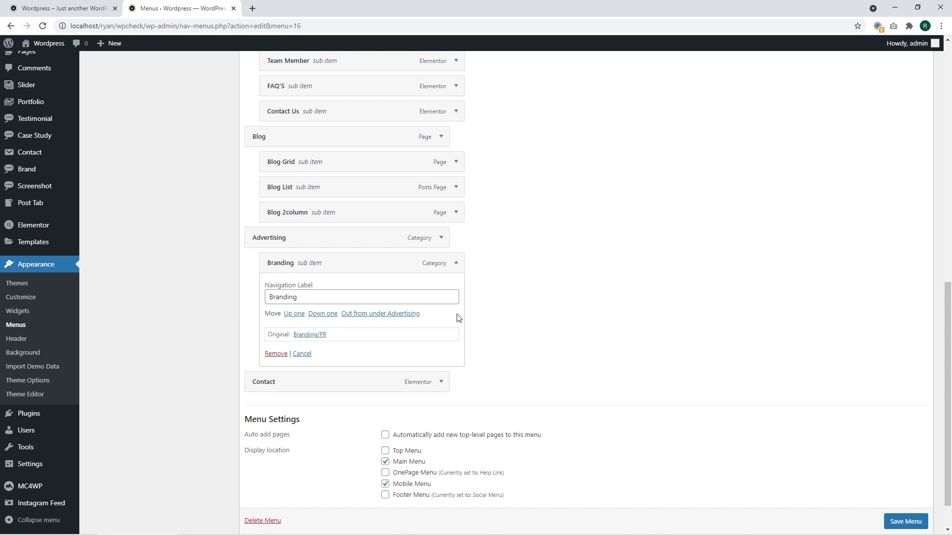
scroll(896, 485, down, 1)
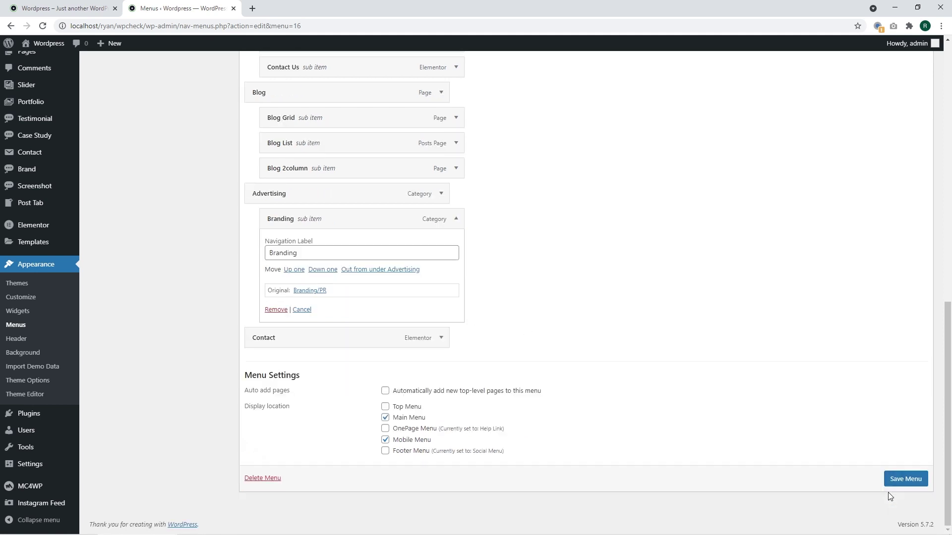
click(899, 479)
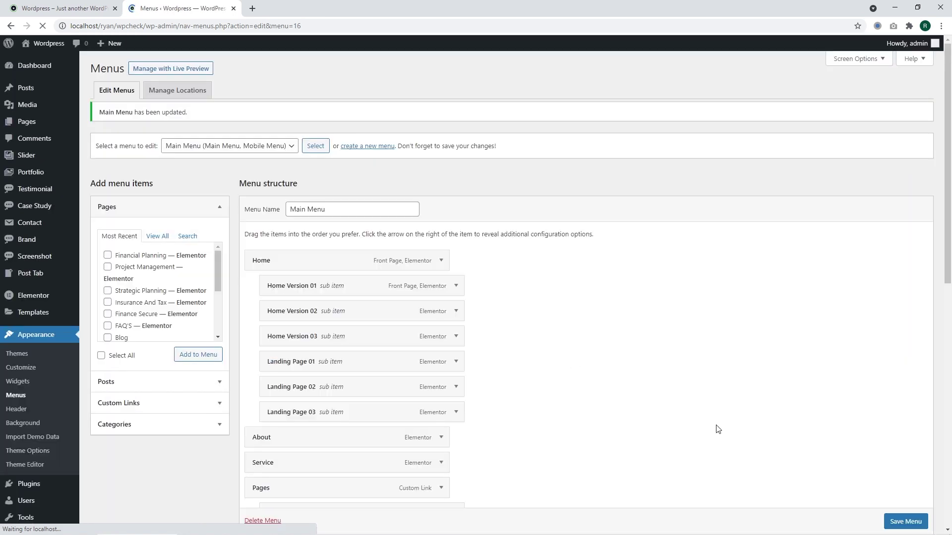
scroll(710, 432, down, 10)
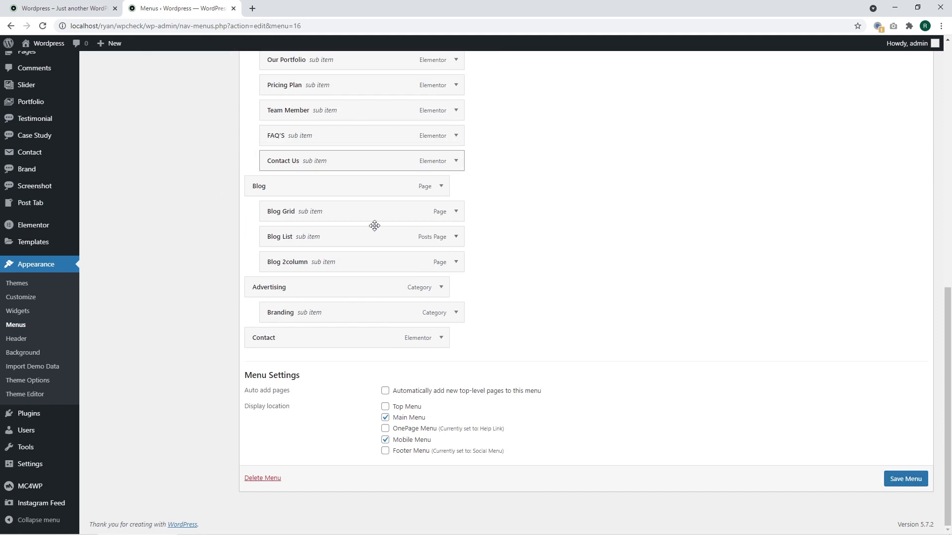
Step: Reload the live site, check the Advertising submenu in the navigation, and view the posts on the Advertising category page
click(82, 9)
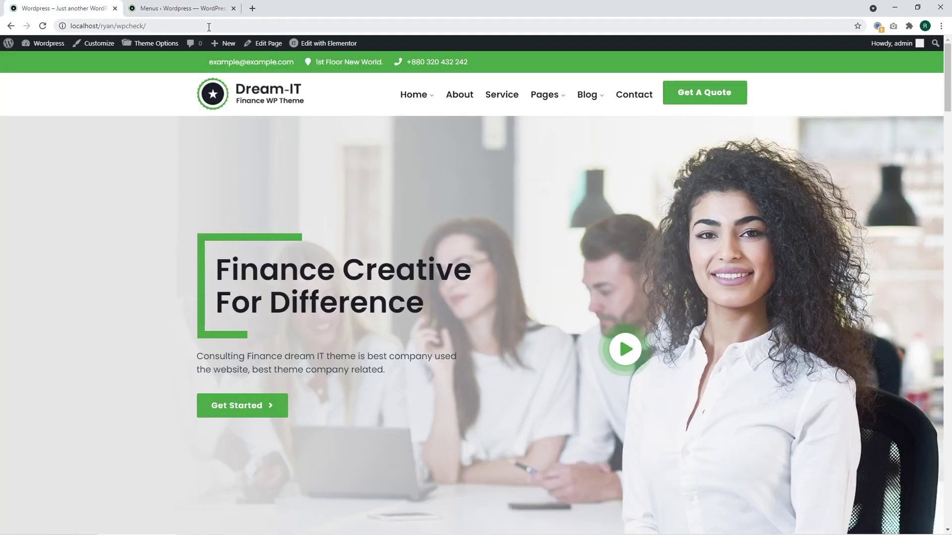
key(F5)
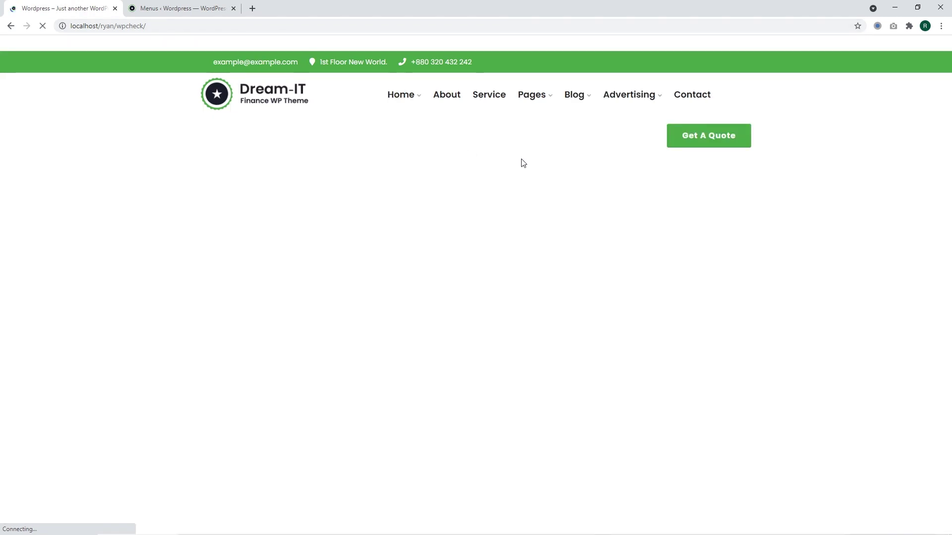
mouse_move(629, 96)
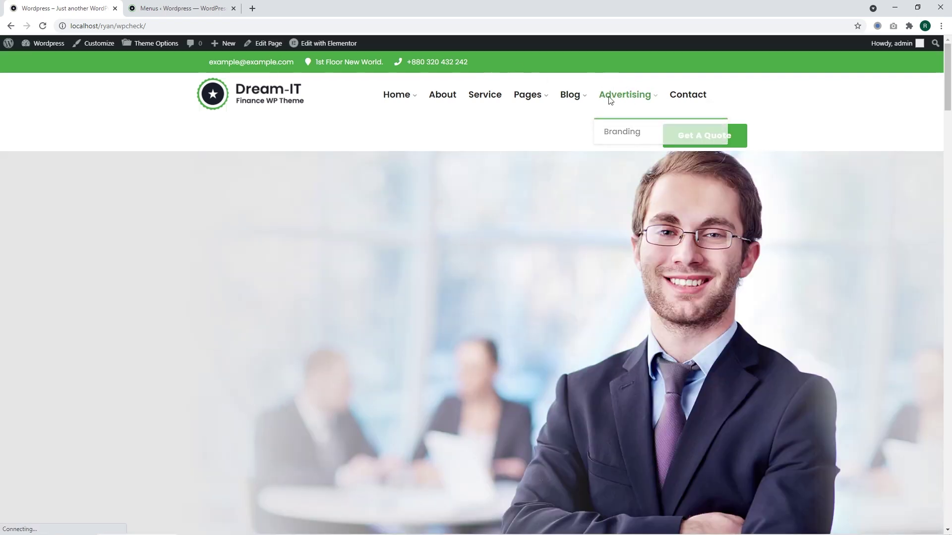
click(609, 95)
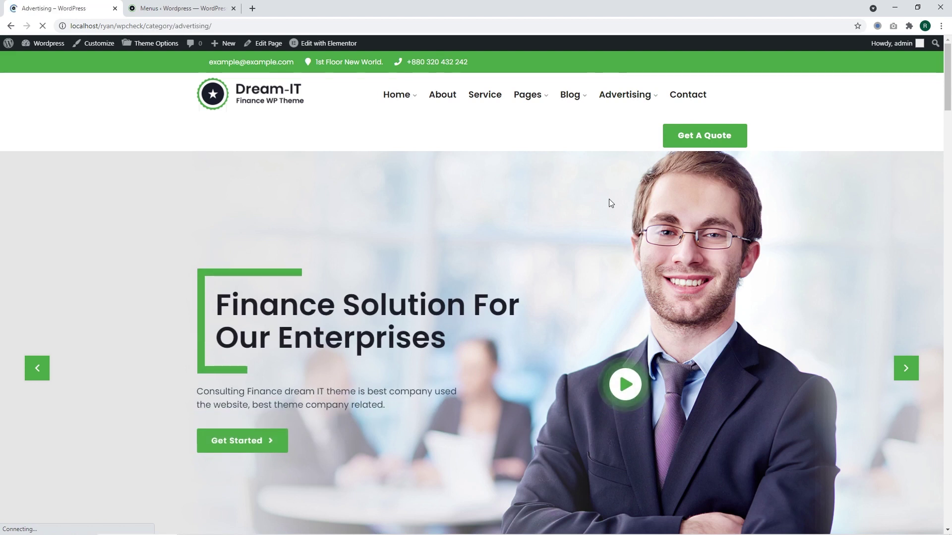
scroll(524, 301, down, 5)
scroll(525, 301, down, 5)
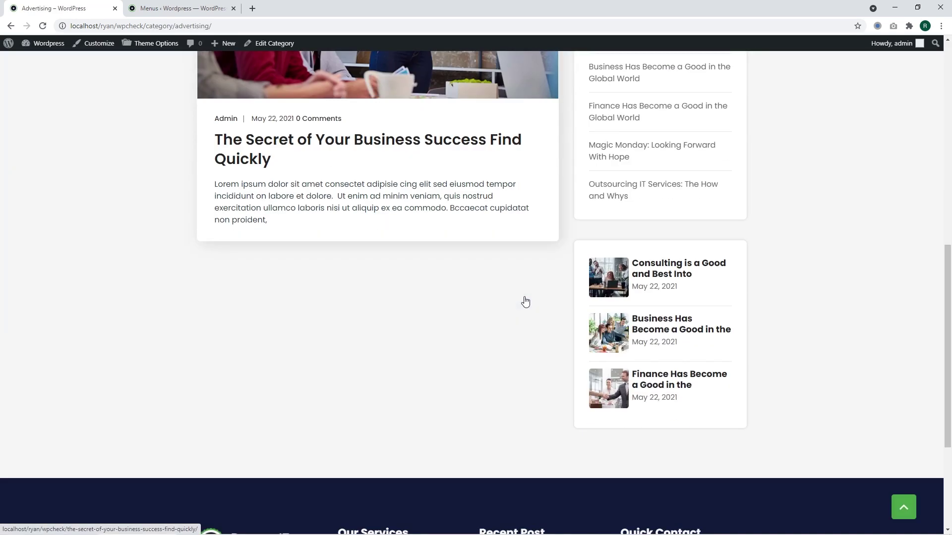
Step: Open the Branding category page from the Advertising submenu on the live site and look through its posts
scroll(520, 293, up, 10)
mouse_move(658, 73)
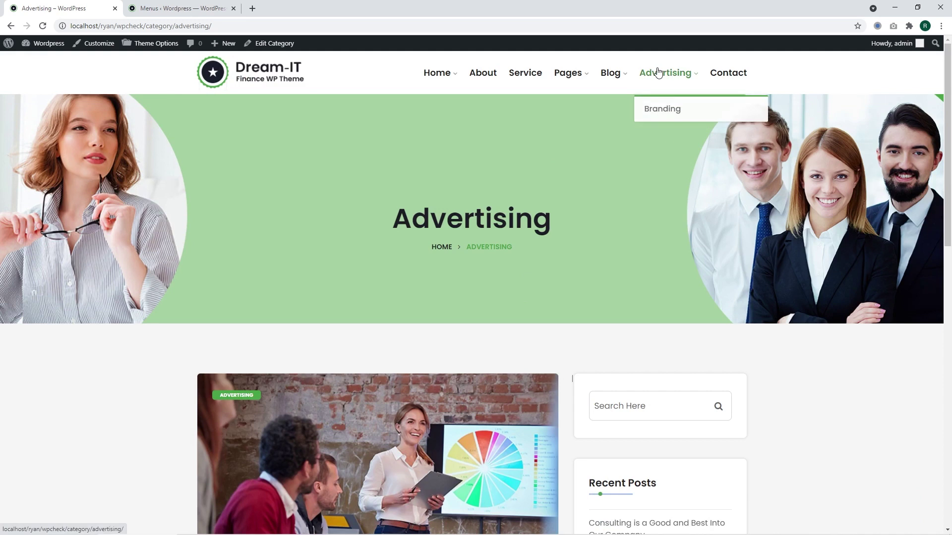
click(658, 112)
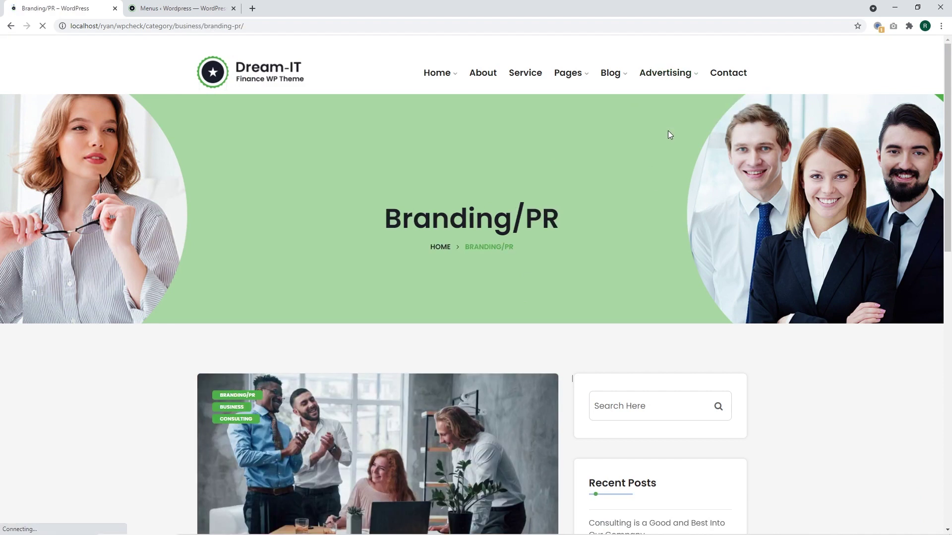
scroll(528, 249, down, 10)
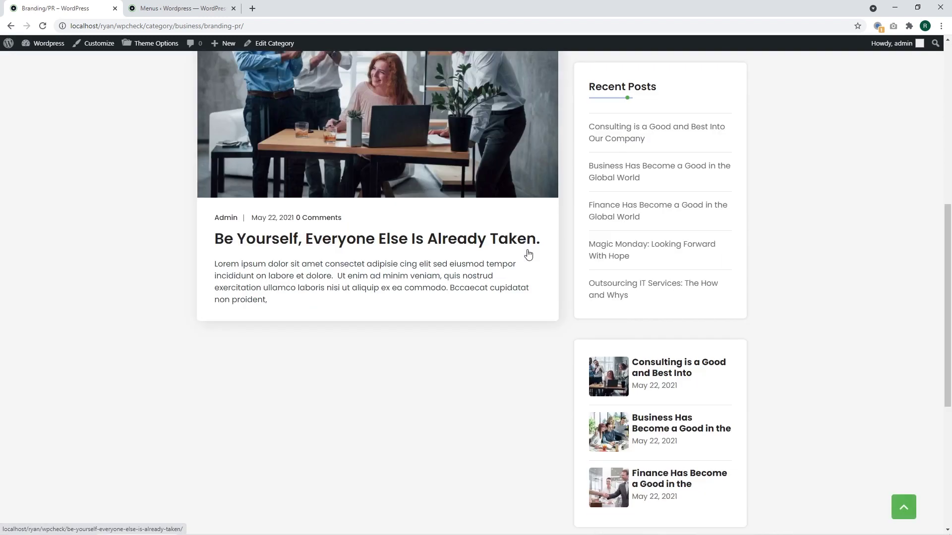
scroll(528, 249, up, 10)
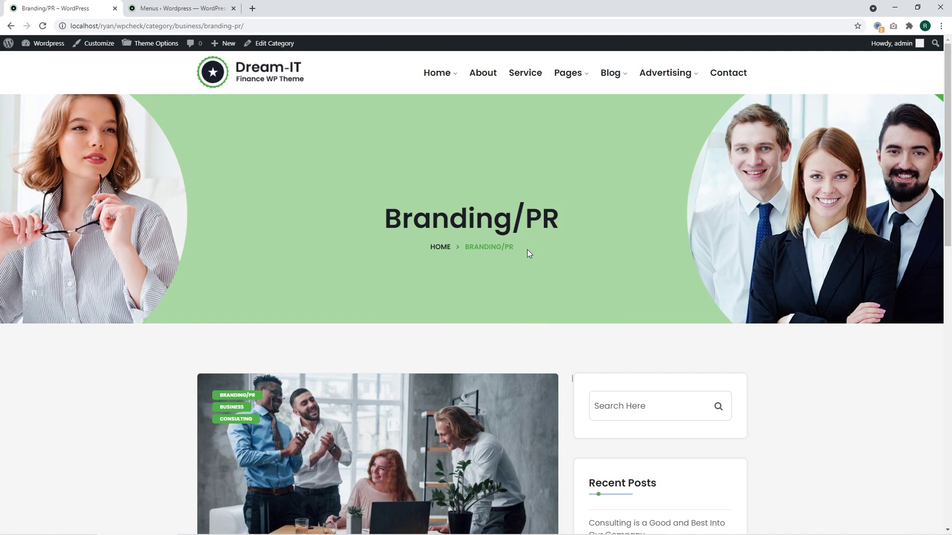
scroll(510, 320, down, 6)
scroll(508, 321, up, 6)
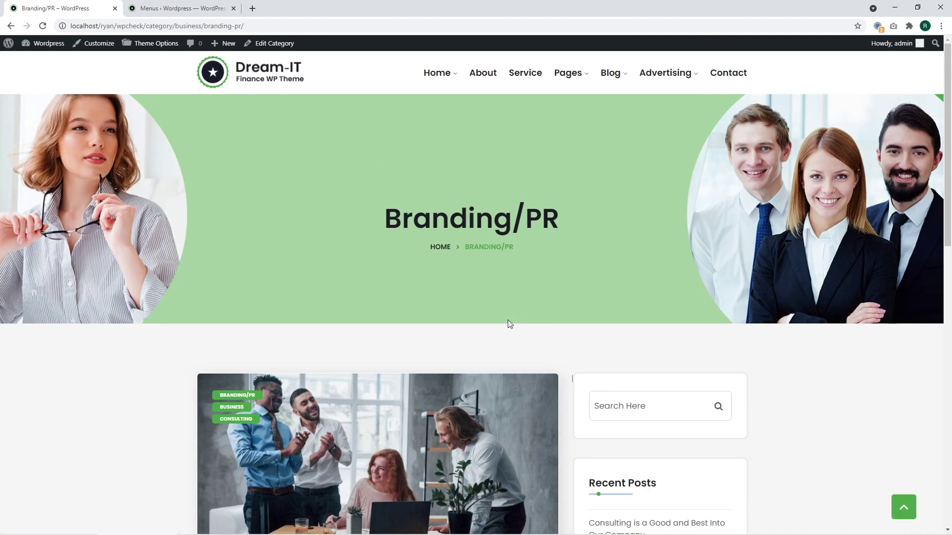
Step: Open the Advertising category page from the site navigation and look through its posts
click(659, 77)
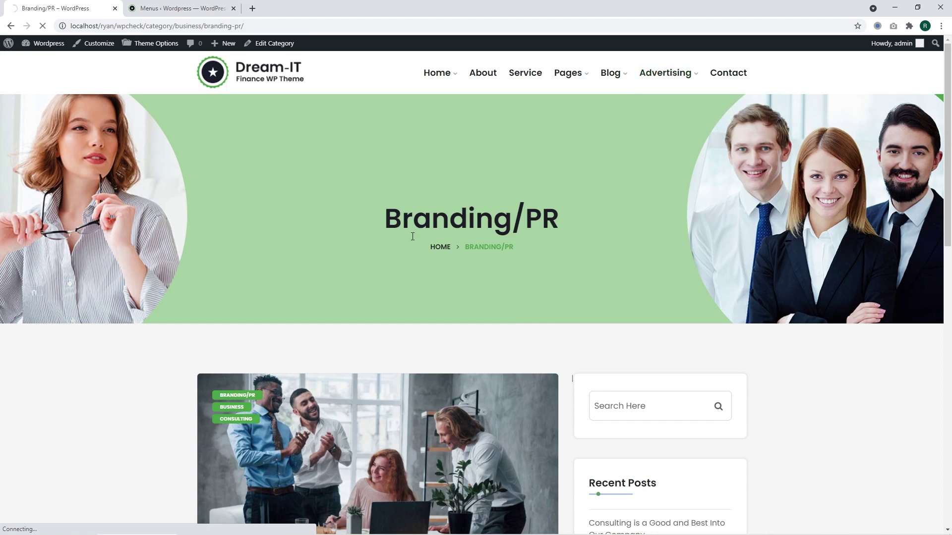
scroll(331, 357, down, 8)
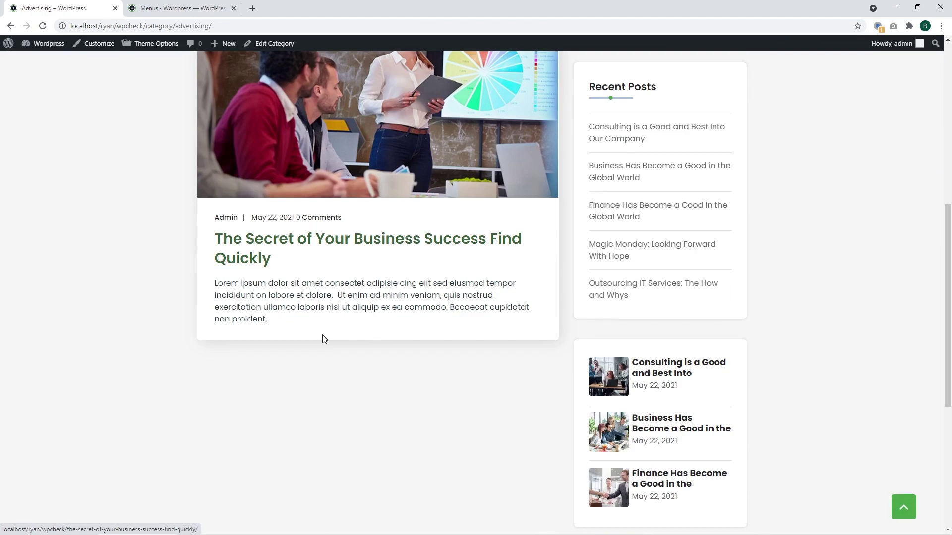
scroll(473, 383, up, 8)
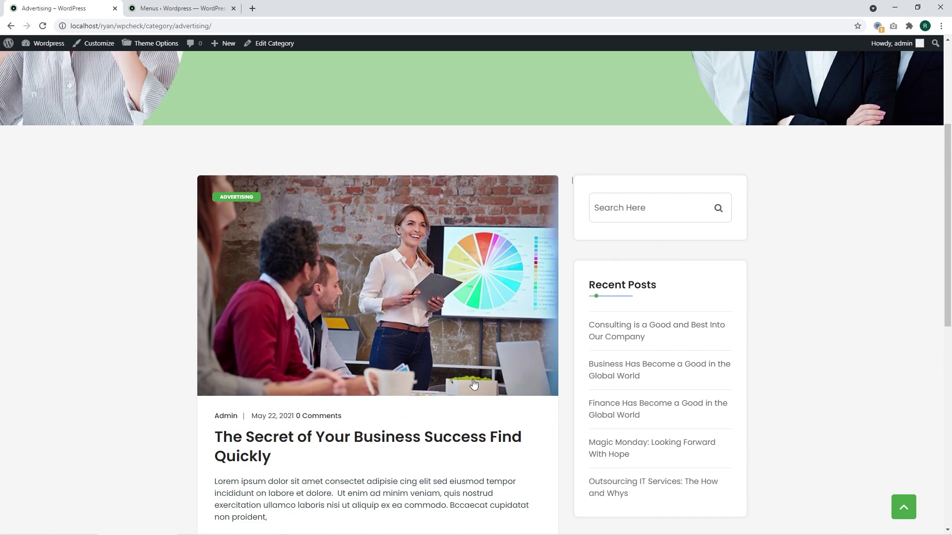
scroll(468, 386, down, 5)
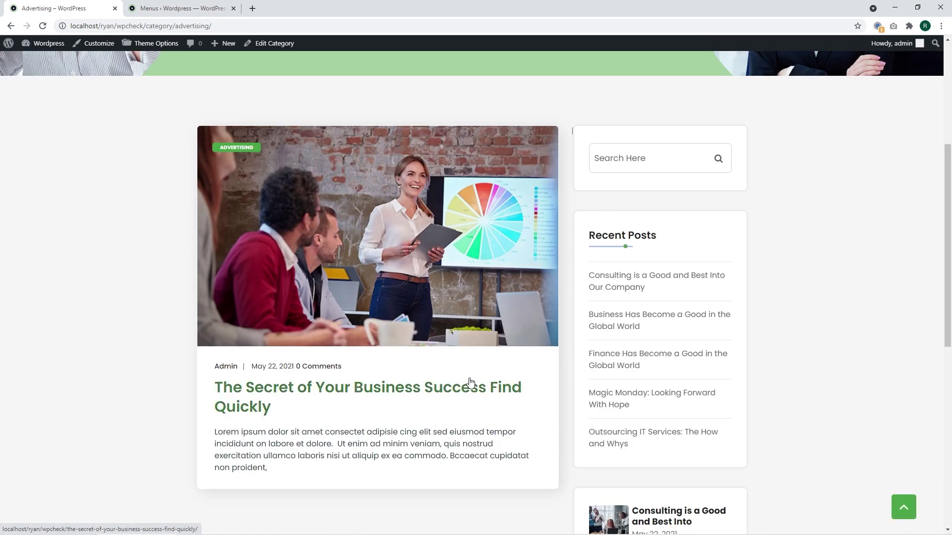
scroll(468, 386, down, 4)
scroll(468, 382, up, 7)
scroll(469, 378, up, 2)
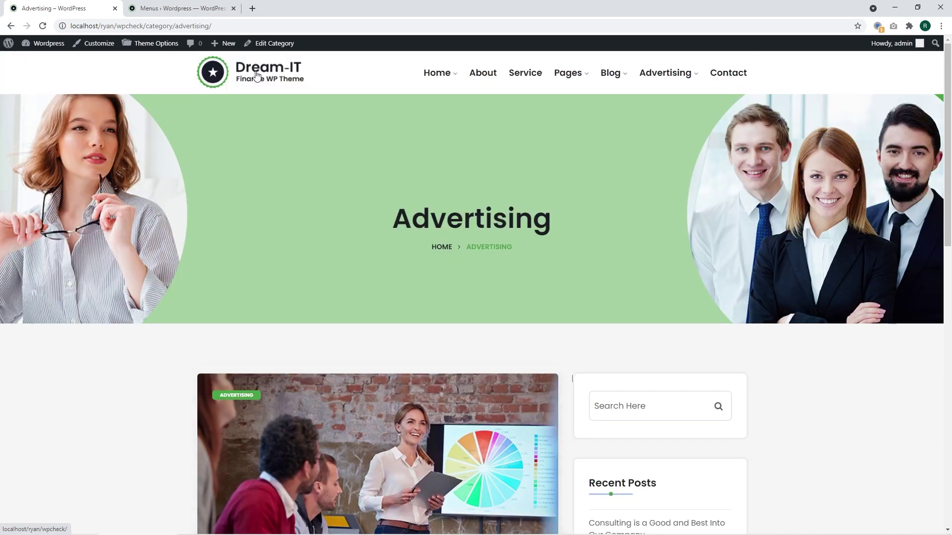
Step: Add the Advertising category to the post "Consulting is a Good and Best Into Our Company" and update the post
click(152, 7)
scroll(134, 220, up, 10)
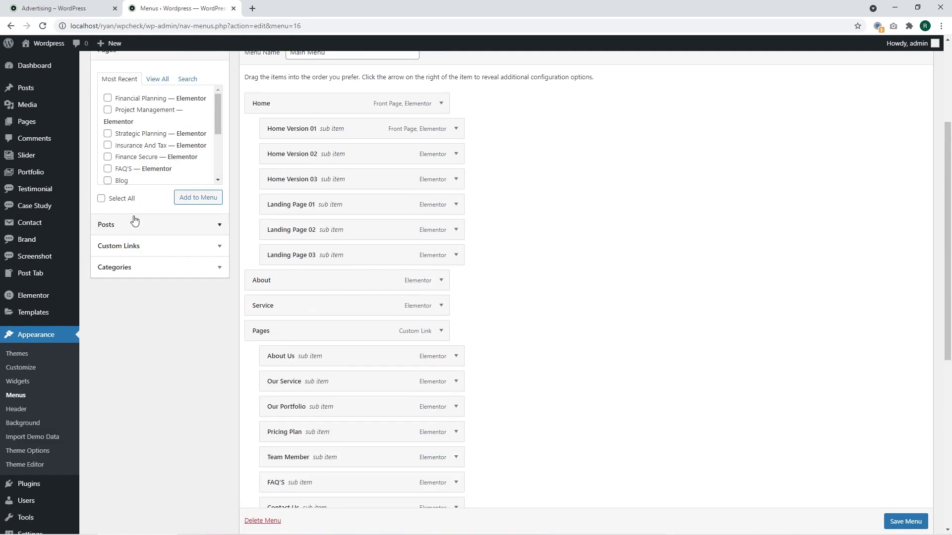
mouse_move(31, 95)
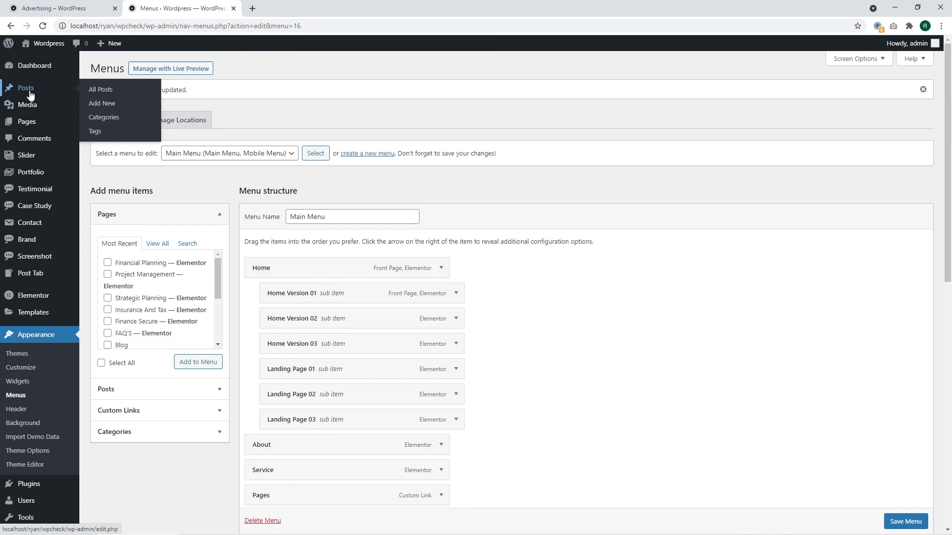
click(100, 91)
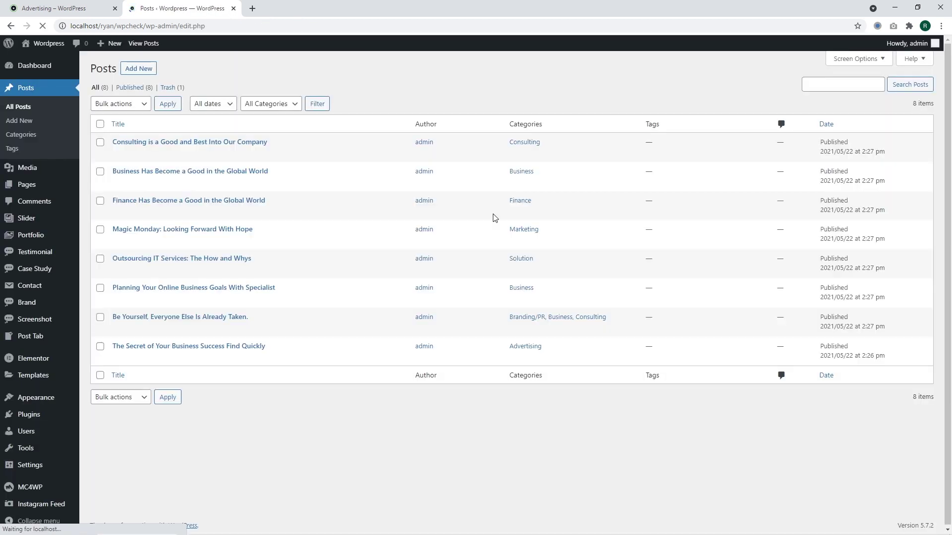
click(205, 145)
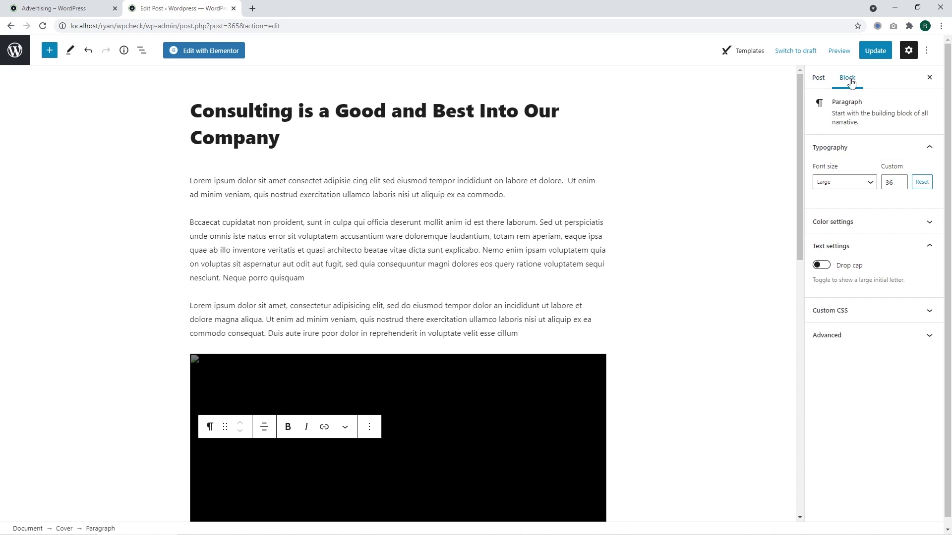
click(818, 79)
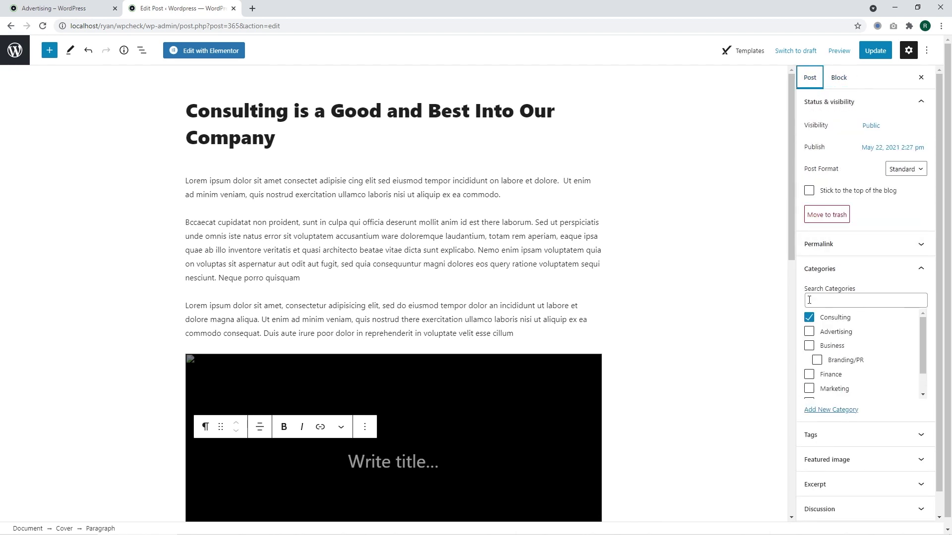
click(810, 334)
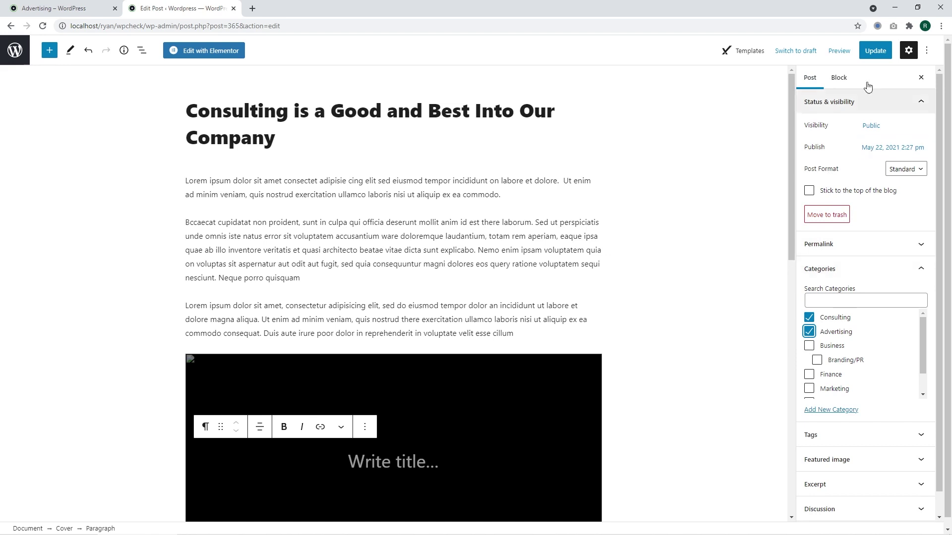
click(864, 56)
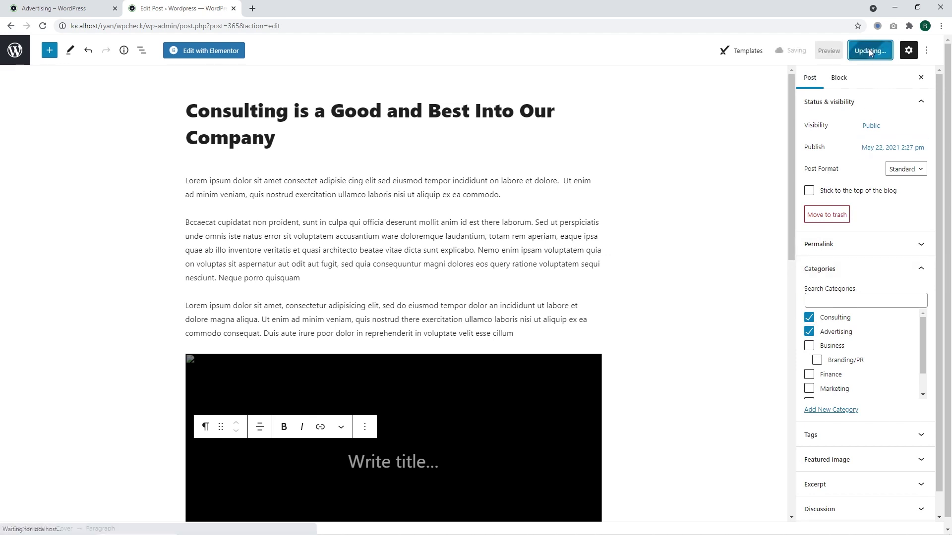
Step: Reload the live Advertising category page and examine which posts it lists and their category labels
click(64, 6)
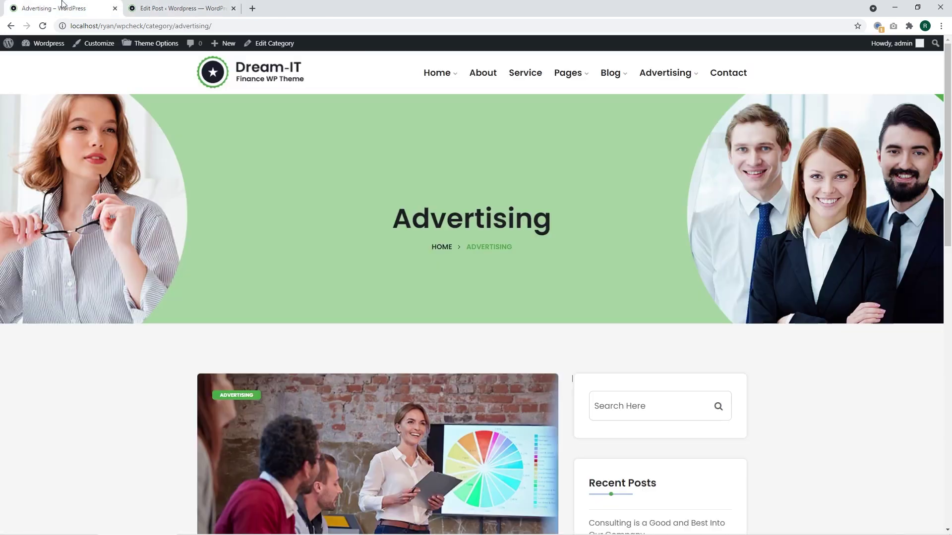
click(244, 30)
key(Return)
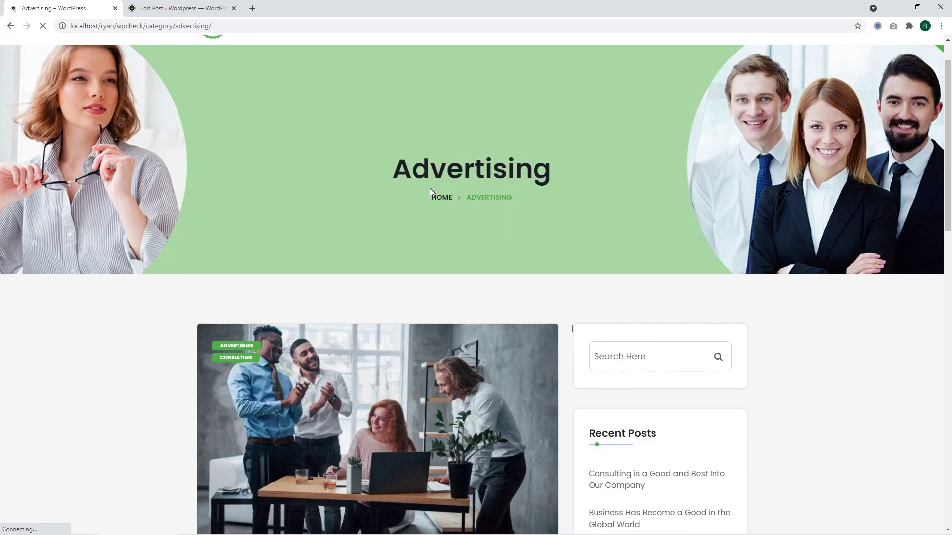
scroll(429, 188, down, 15)
scroll(434, 196, up, 12)
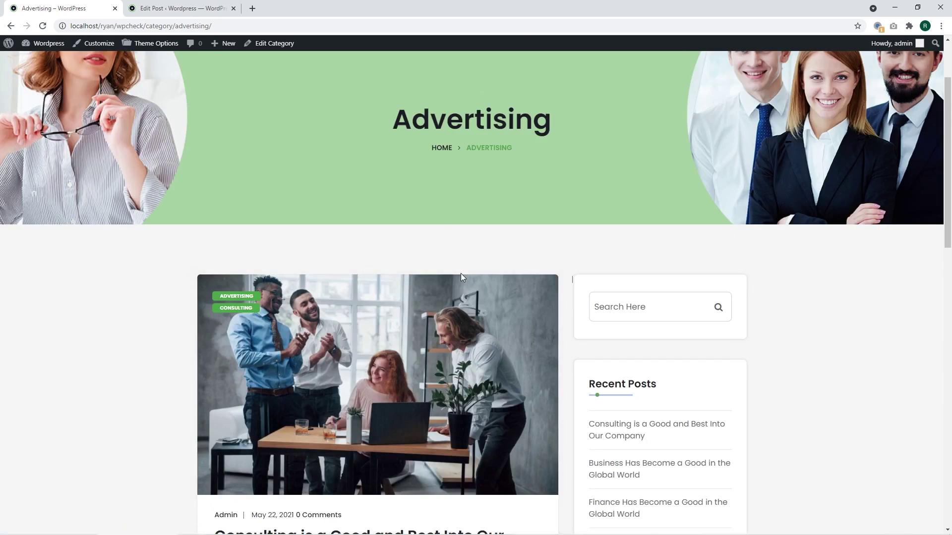
scroll(461, 274, down, 9)
scroll(461, 278, up, 10)
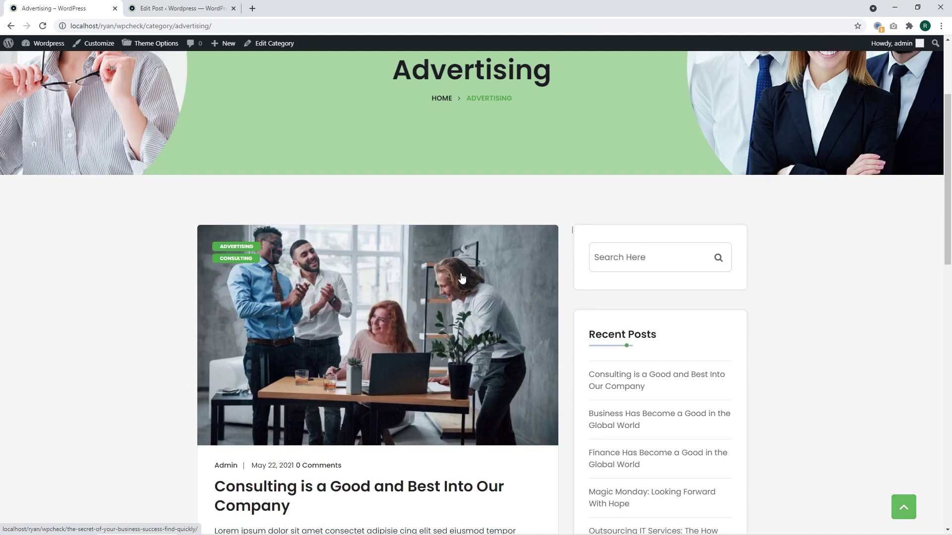
scroll(461, 276, down, 7)
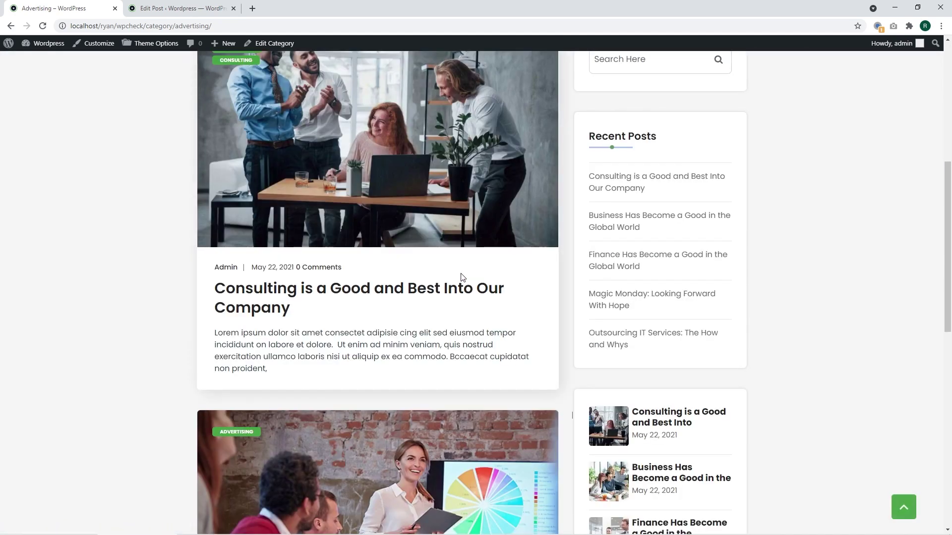
scroll(460, 276, down, 5)
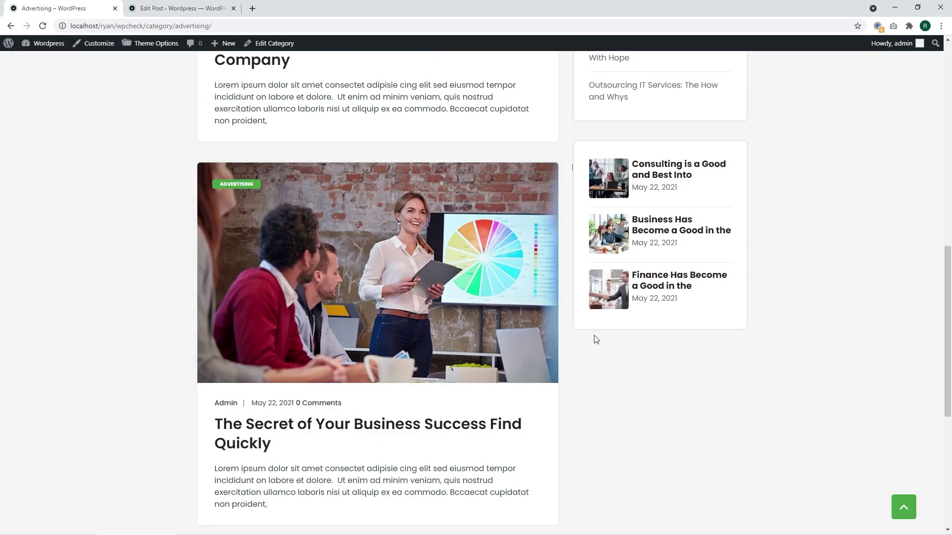
scroll(727, 439, down, 4)
scroll(723, 437, up, 15)
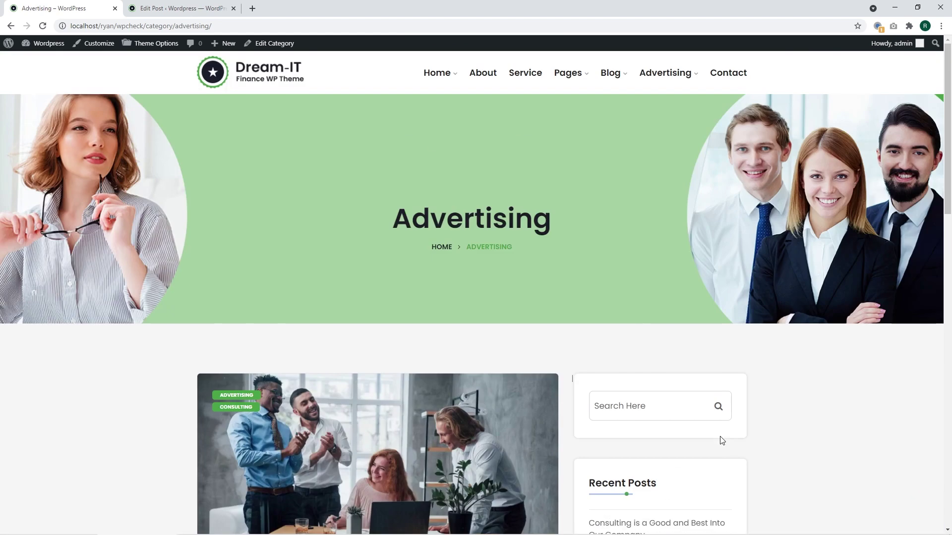
scroll(722, 440, down, 7)
scroll(722, 440, down, 6)
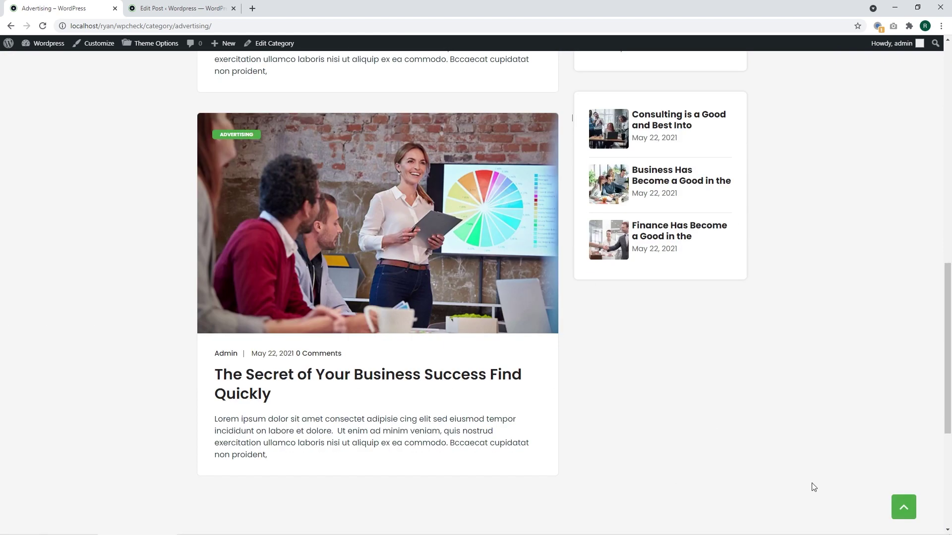
scroll(769, 367, up, 13)
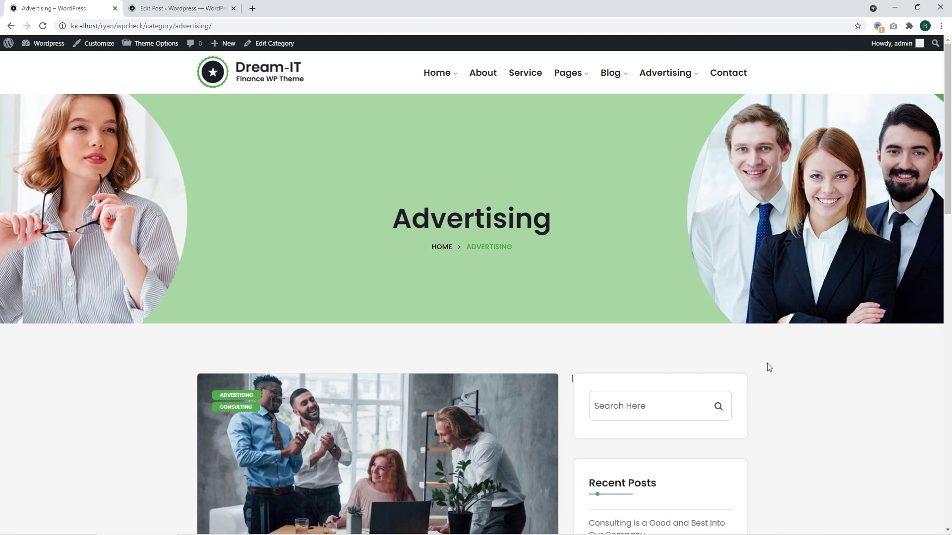
scroll(768, 367, down, 13)
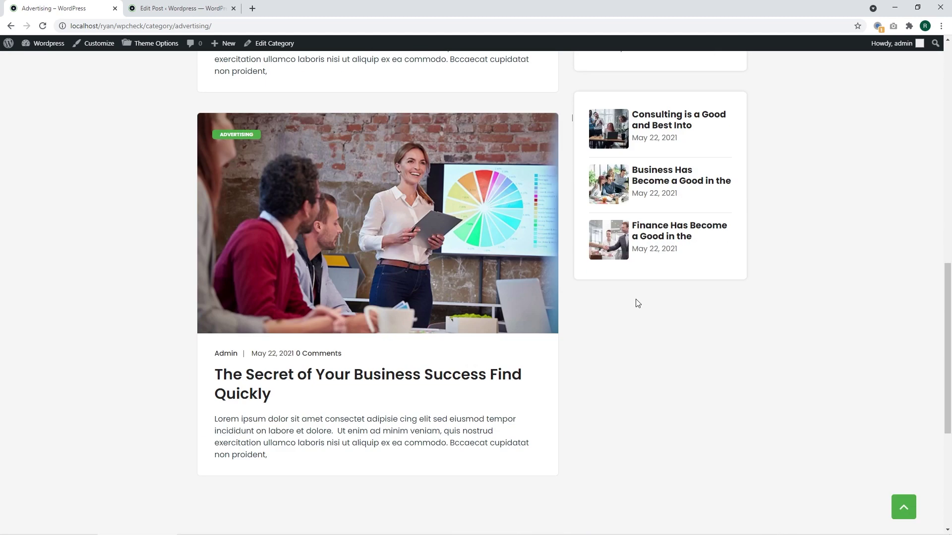
scroll(697, 287, up, 10)
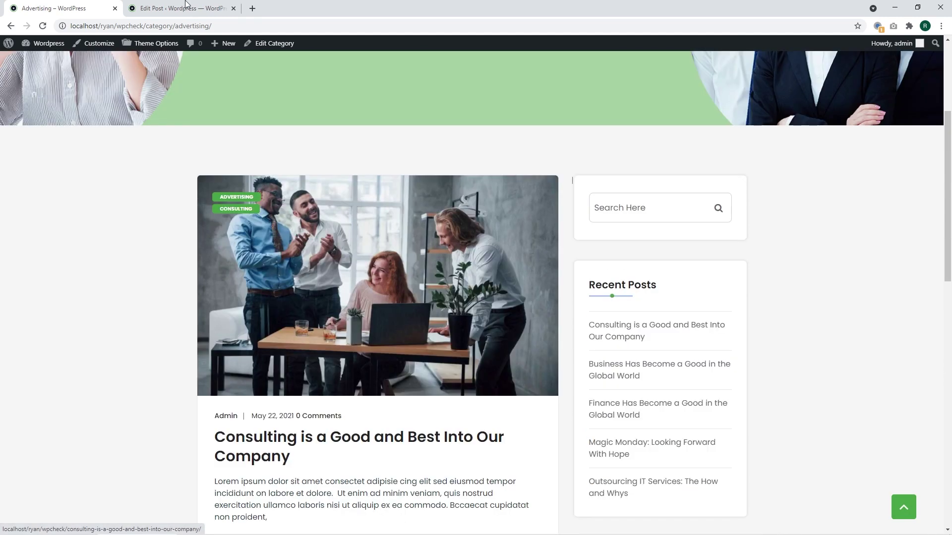
Step: Leave the post editor and add the Categories widget to the end of the Sidebar widget area
click(181, 8)
click(9, 54)
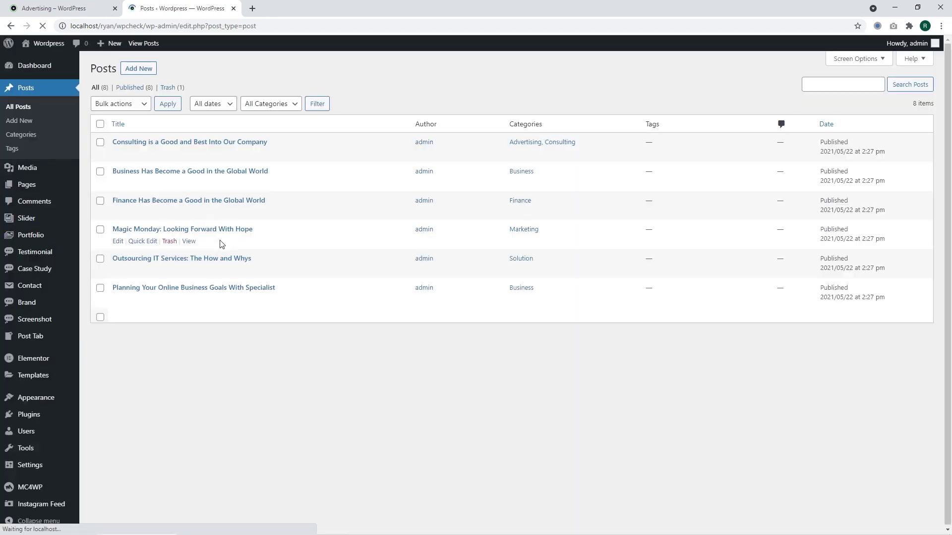
mouse_move(47, 398)
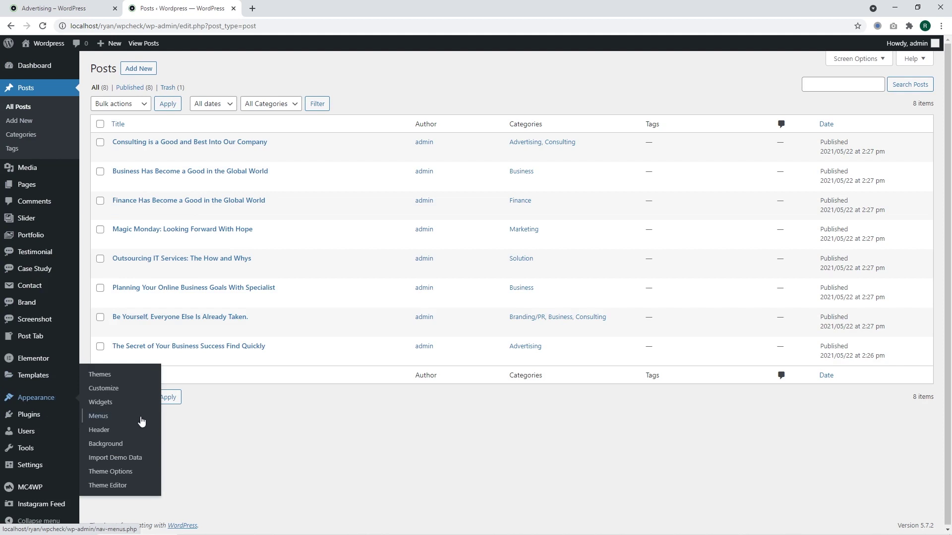
click(106, 407)
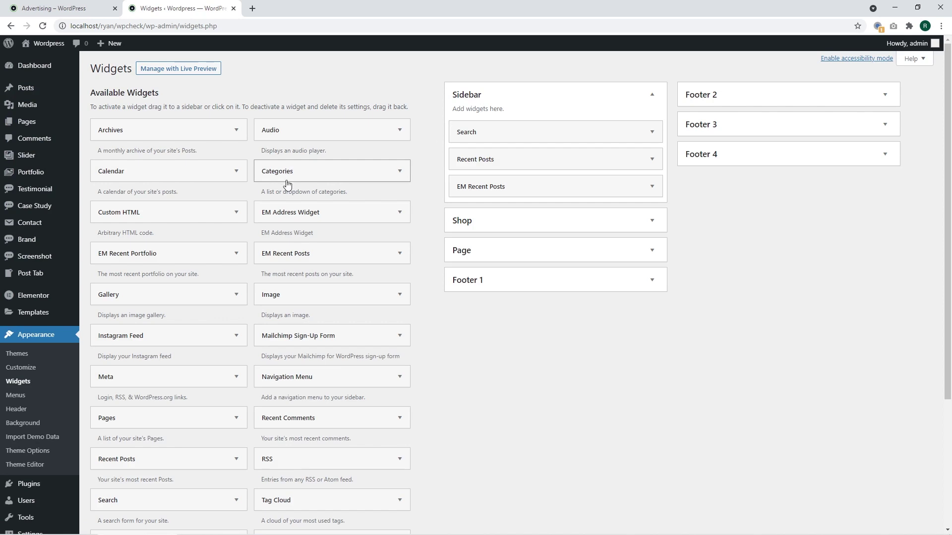
drag(290, 174, 491, 215)
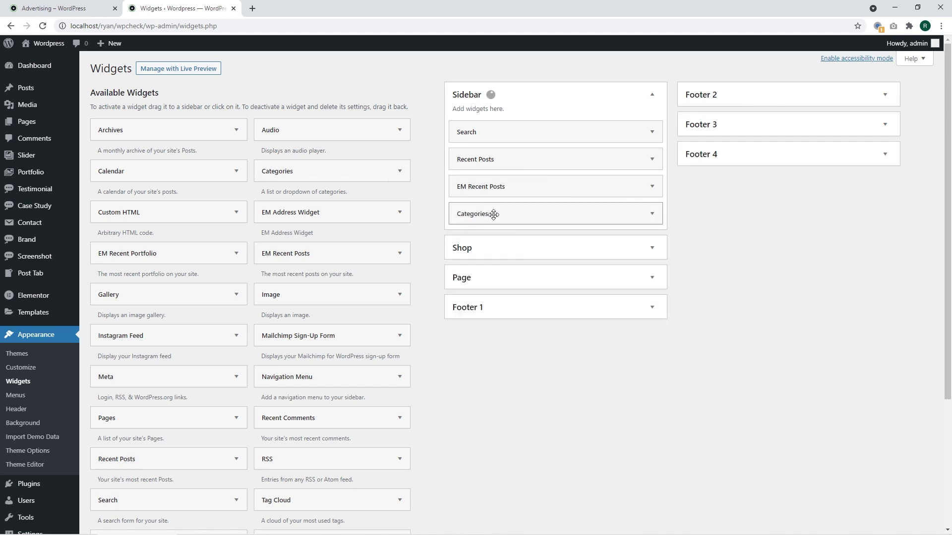
Step: Set the Categories widget's title to "Categories" and save the widget
click(652, 214)
click(495, 249)
text(Ca)
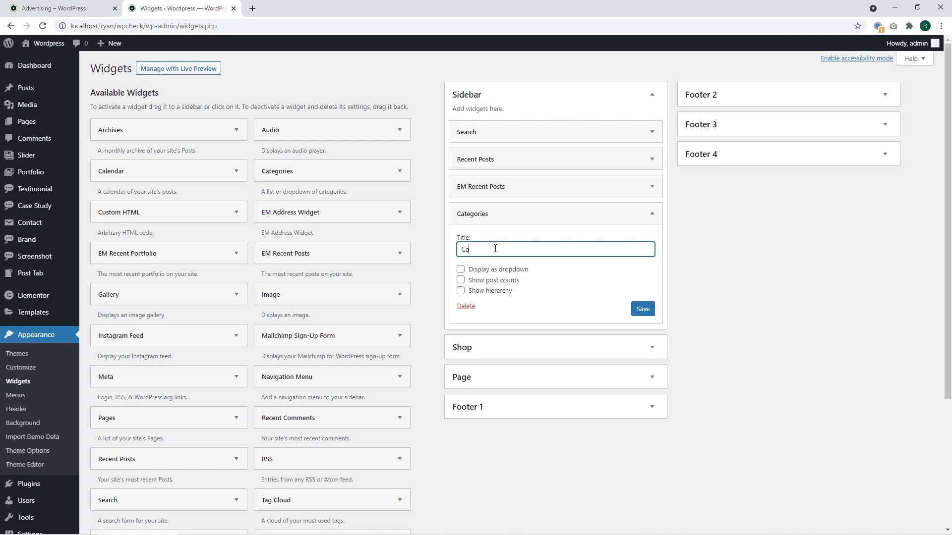
text(tegories)
click(633, 309)
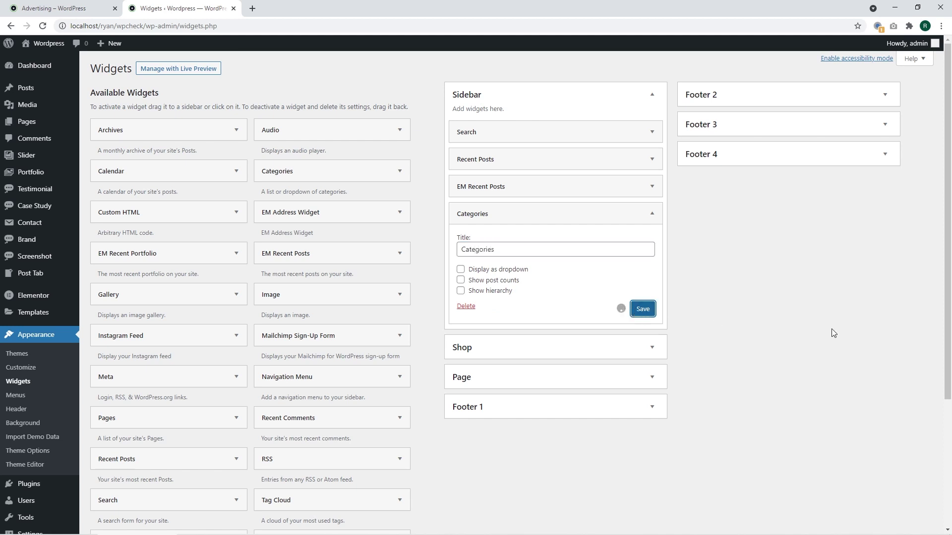
Step: Switch to the live Advertising category page, reload it and check the Categories list in its sidebar
click(64, 8)
key(F5)
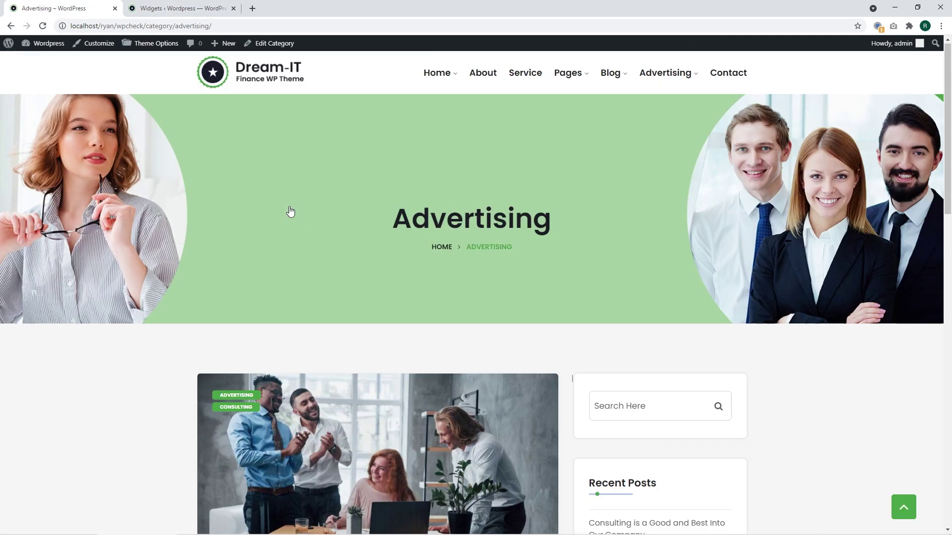
key(F5)
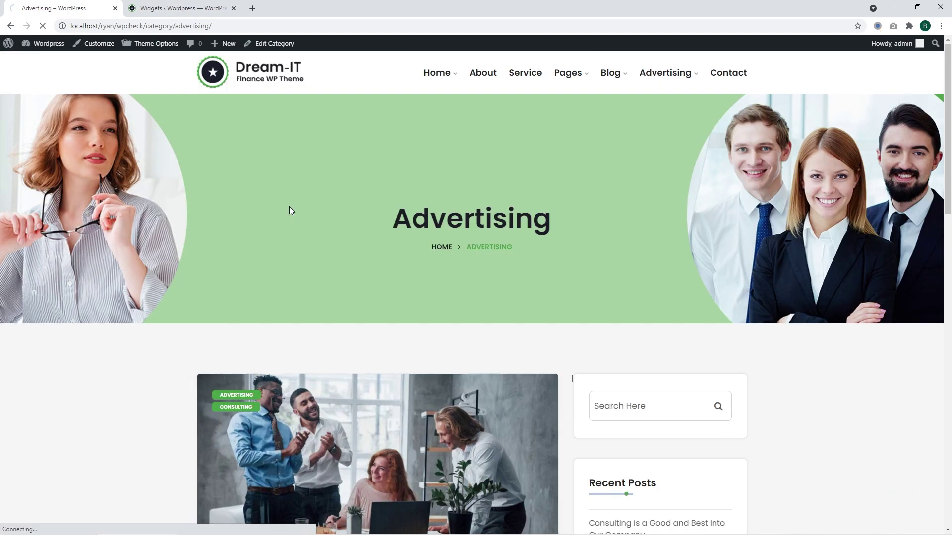
scroll(517, 265, down, 15)
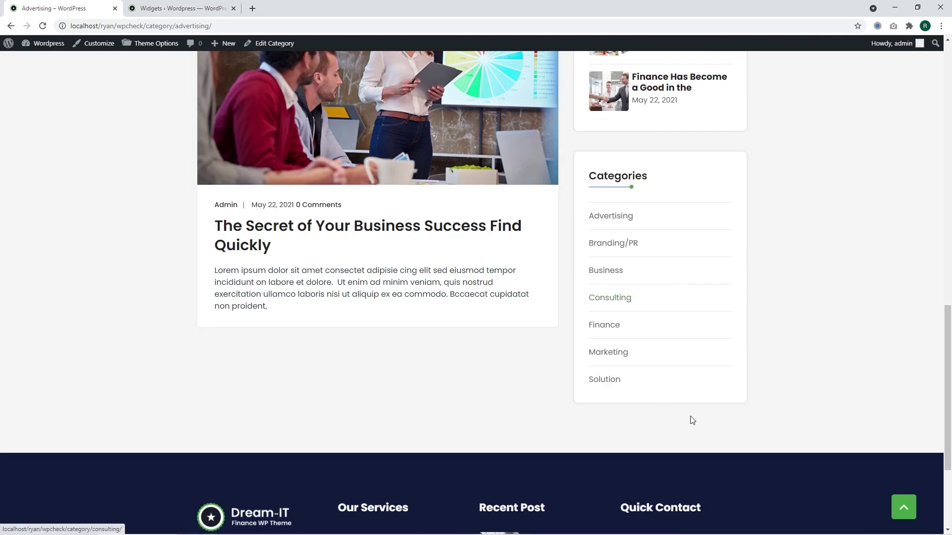
scroll(732, 446, up, 8)
scroll(713, 406, down, 6)
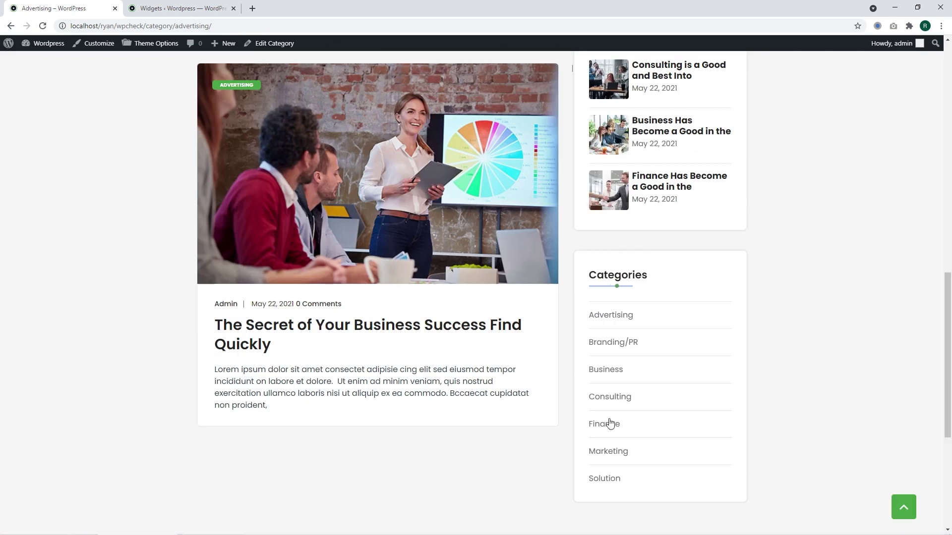
scroll(613, 487, up, 12)
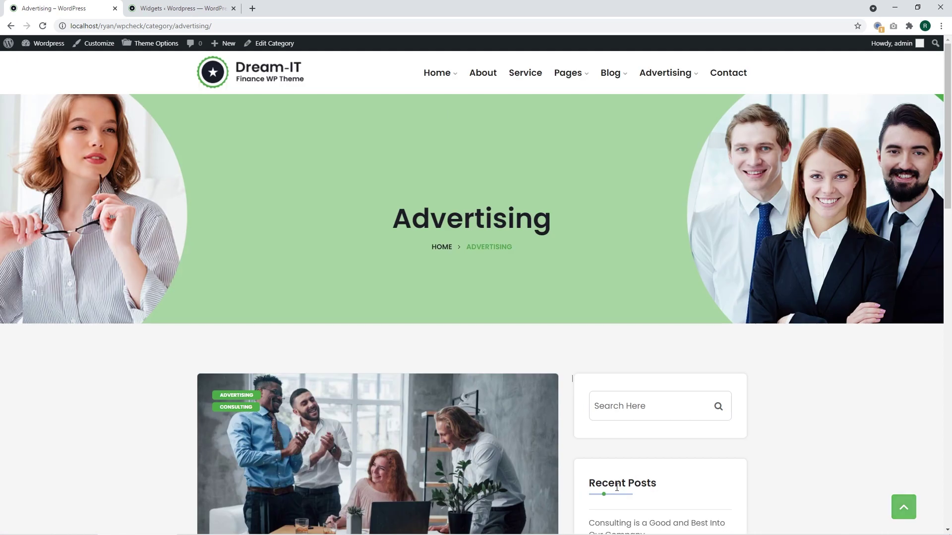
Step: Open the live Blog List page and examine the Categories list in its sidebar
mouse_move(610, 75)
click(633, 134)
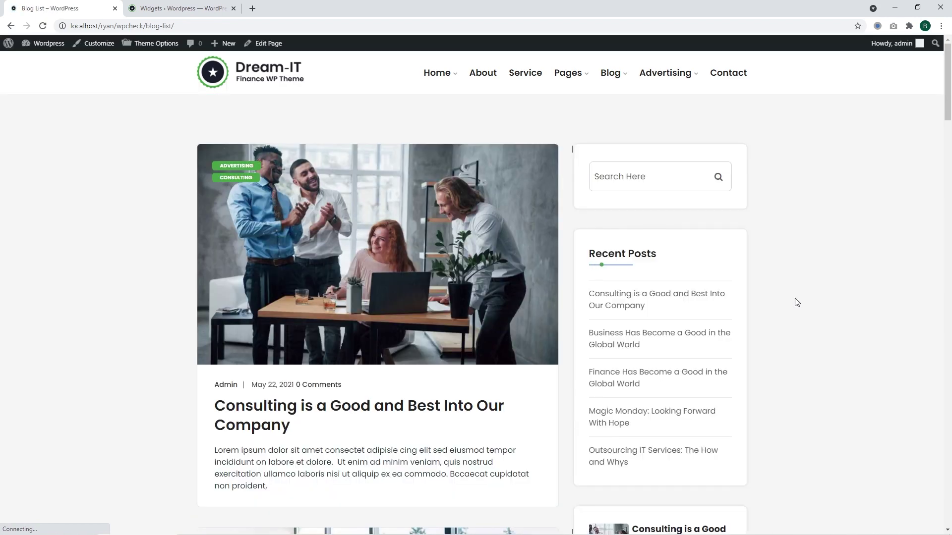
scroll(797, 302, down, 5)
scroll(797, 302, down, 5)
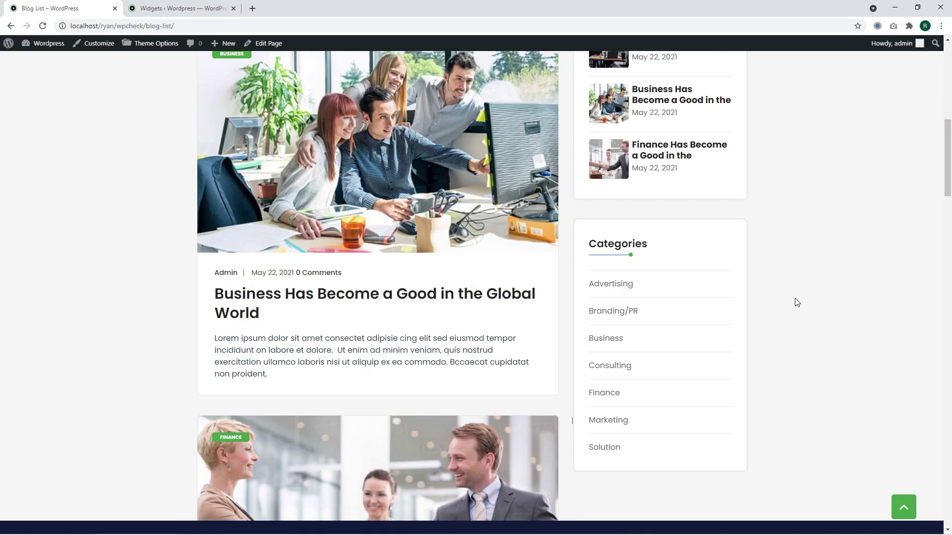
scroll(616, 155, down, 5)
scroll(664, 325, up, 5)
scroll(671, 331, down, 2)
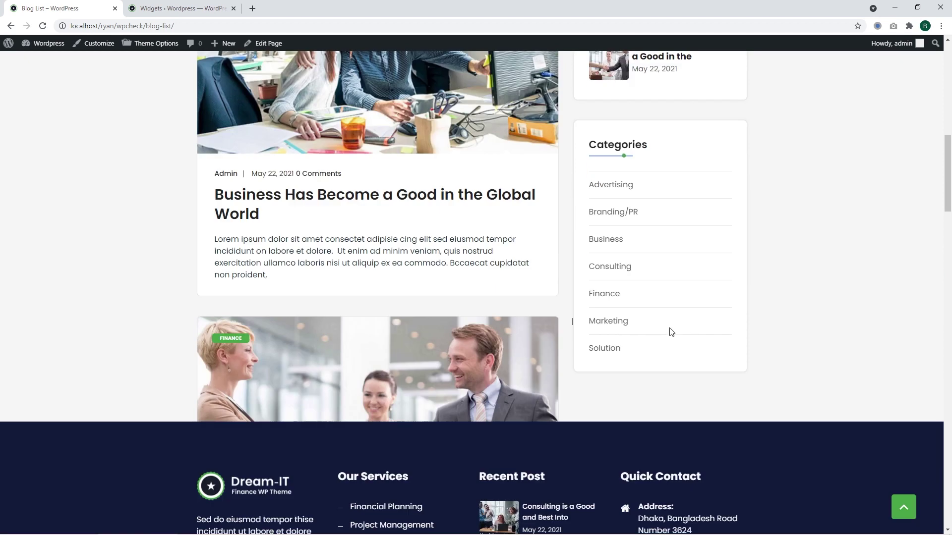
Step: Open the Marketing category from the sidebar's Categories list and examine which posts it shows
click(610, 326)
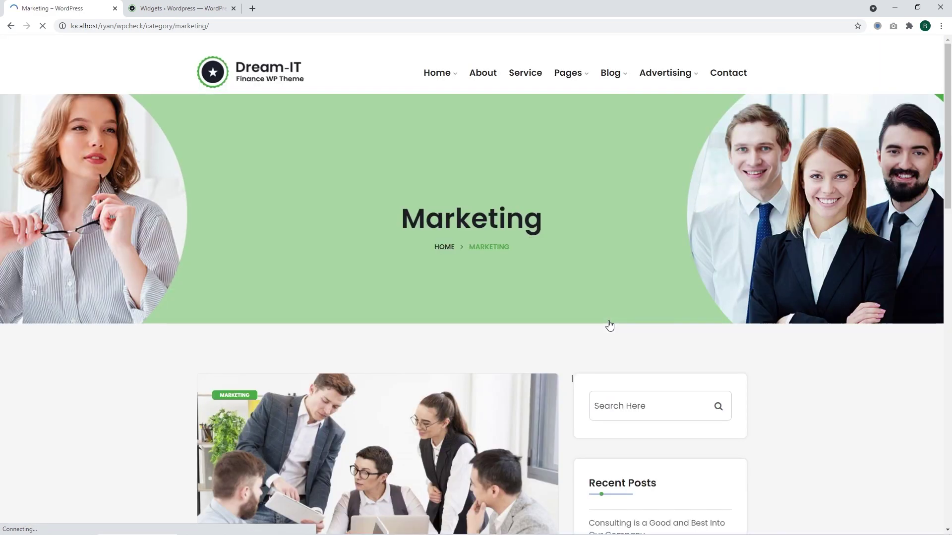
scroll(609, 325, down, 8)
scroll(609, 325, up, 5)
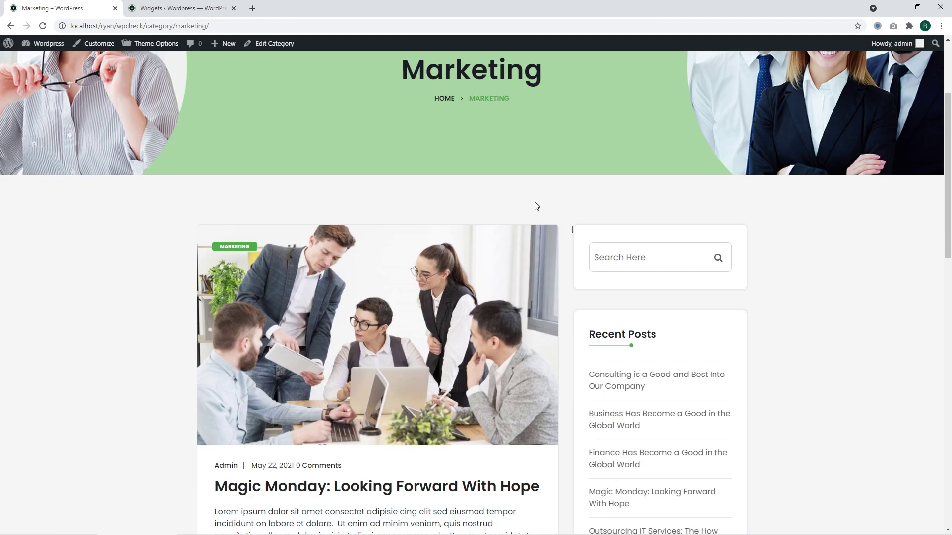
scroll(535, 206, down, 10)
scroll(535, 206, up, 7)
scroll(535, 206, up, 4)
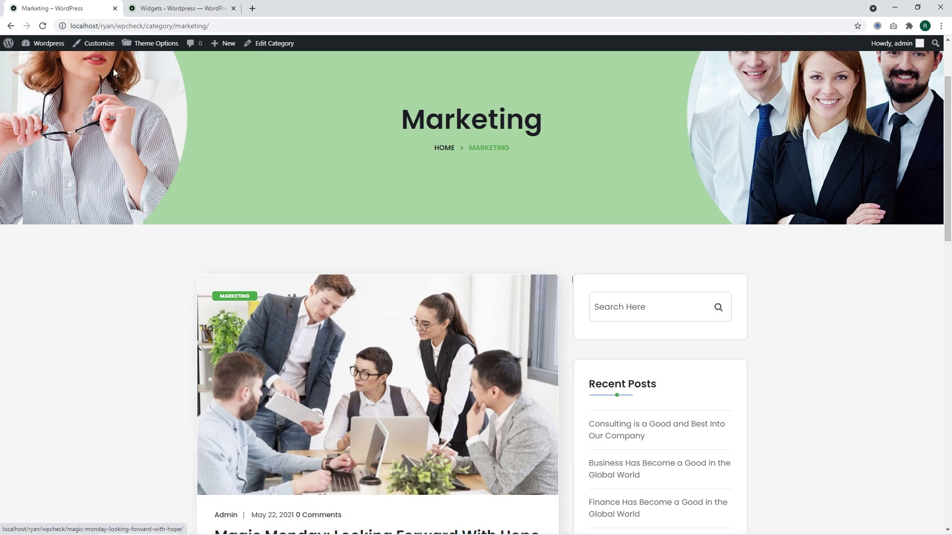
Step: Open the Advertising category from the sidebar's Categories list and look through its posts
scroll(692, 282, down, 13)
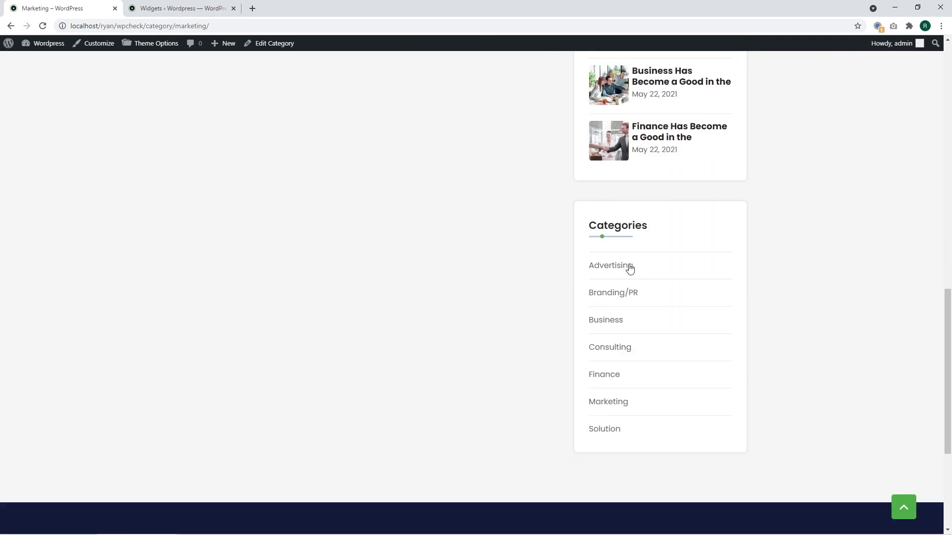
click(626, 266)
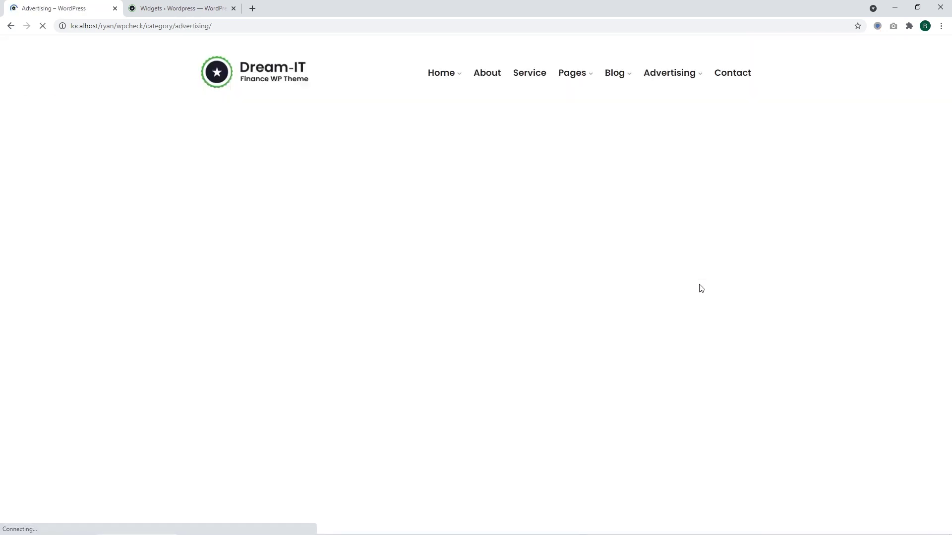
scroll(340, 218, down, 5)
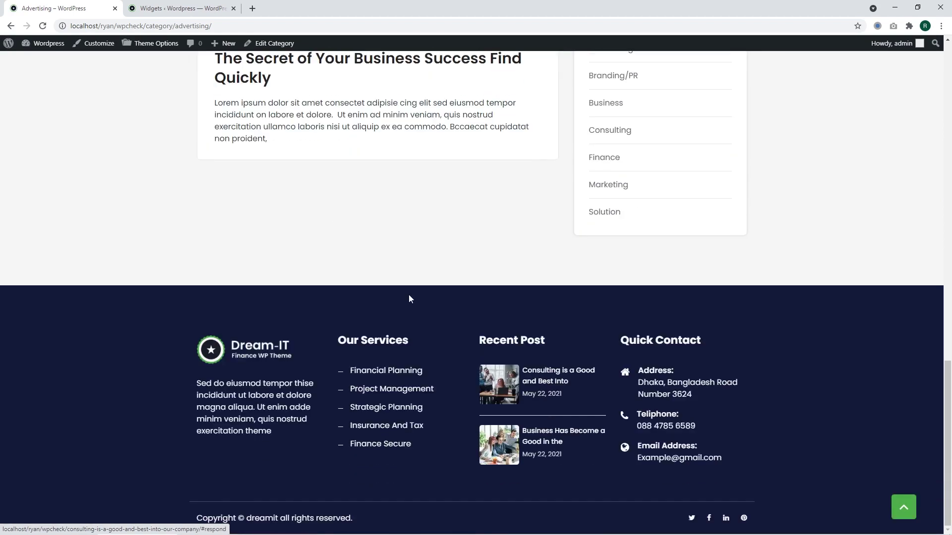
scroll(408, 294, up, 6)
scroll(491, 367, up, 12)
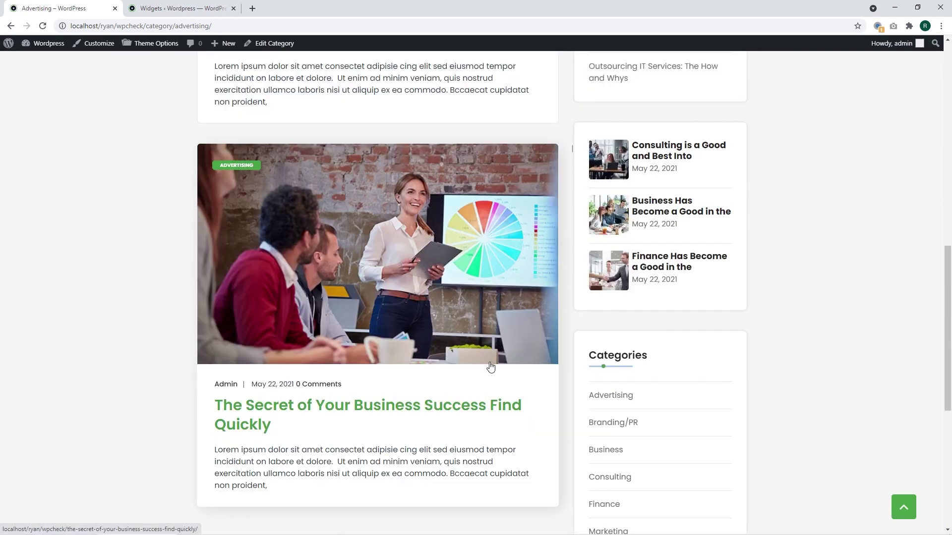
scroll(490, 366, up, 1)
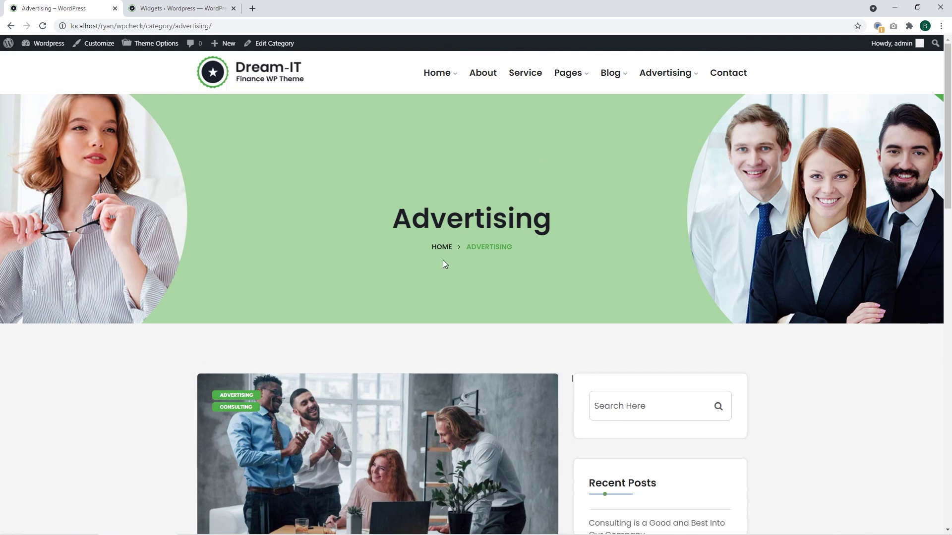
Step: Return to the widget settings, enable post counts and hierarchy for the Categories widget, and save it
click(163, 8)
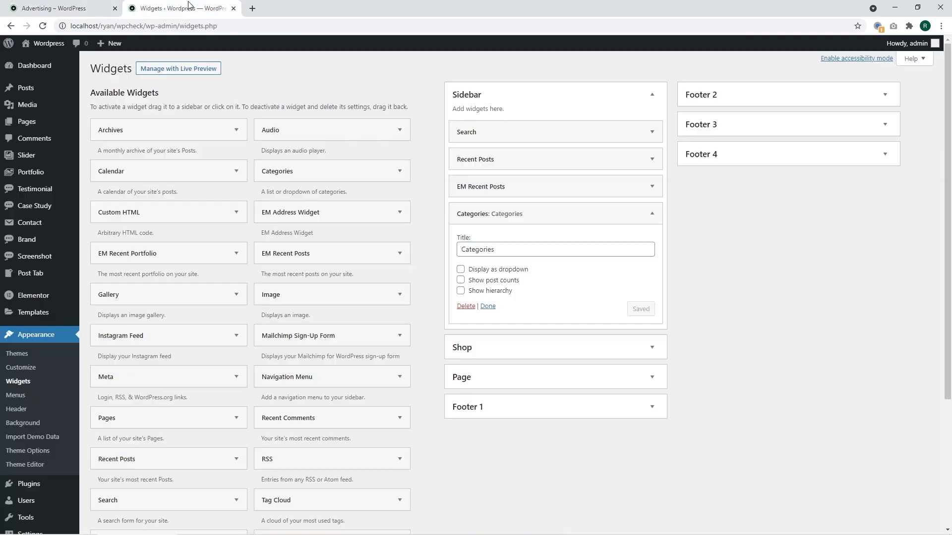
click(461, 280)
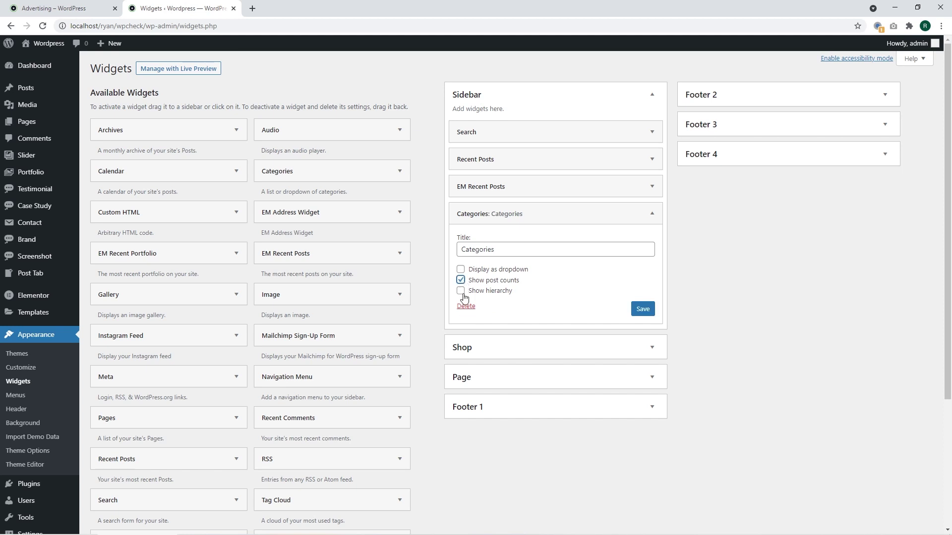
click(461, 292)
click(642, 309)
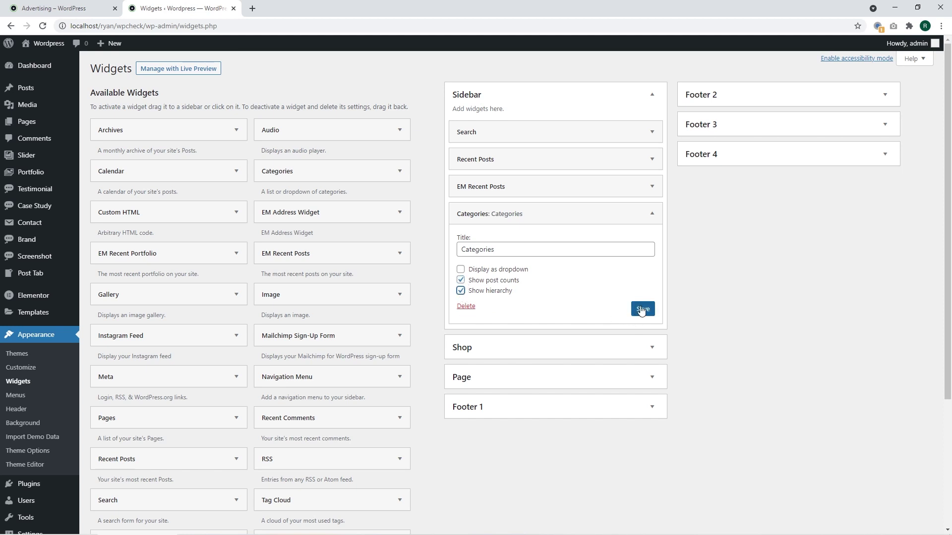
Step: Reload the live Advertising category page and examine the post counts and category nesting in the sidebar's Categories list
click(110, 5)
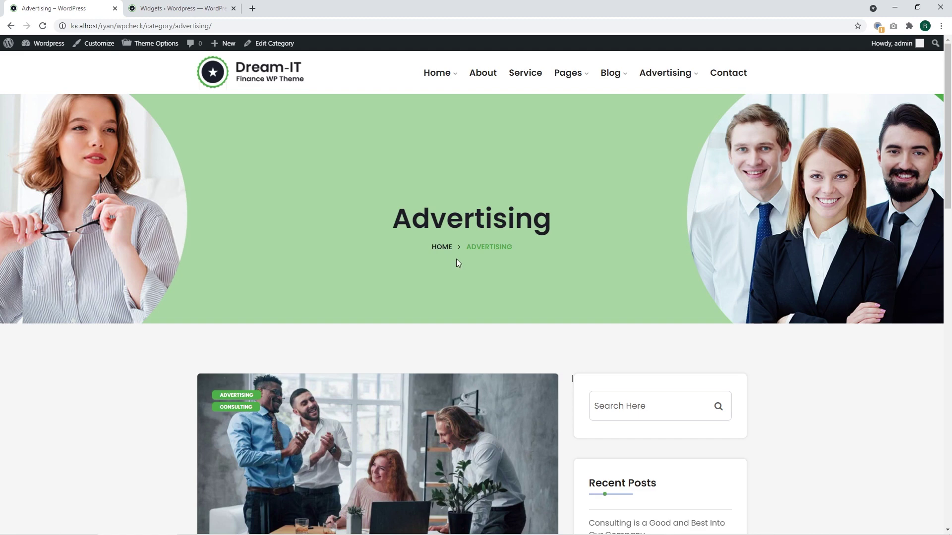
key(F5)
scroll(671, 407, down, 16)
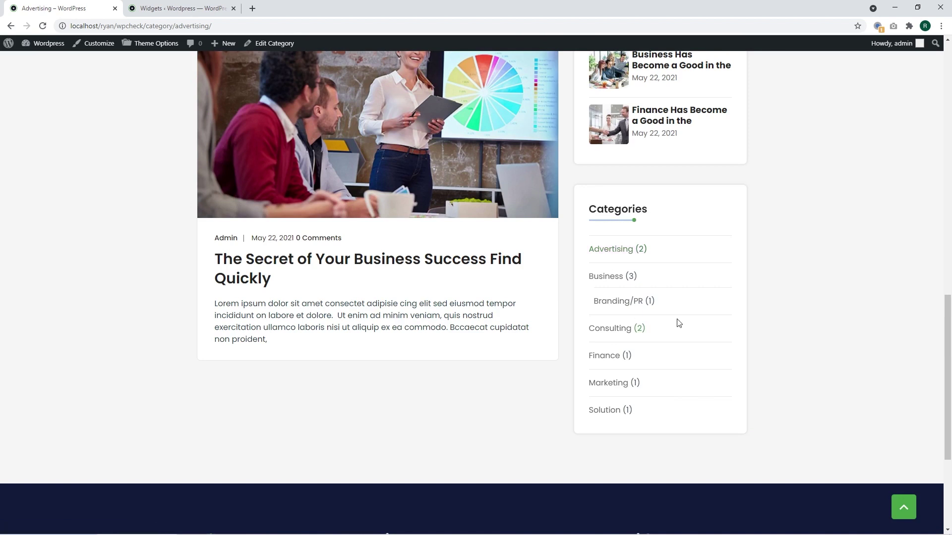
scroll(623, 368, down, 1)
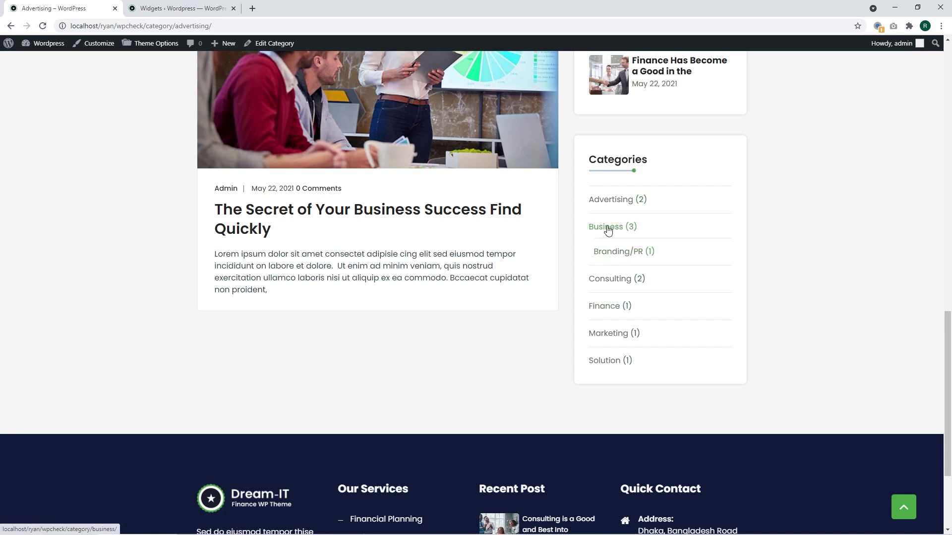
scroll(619, 257, up, 15)
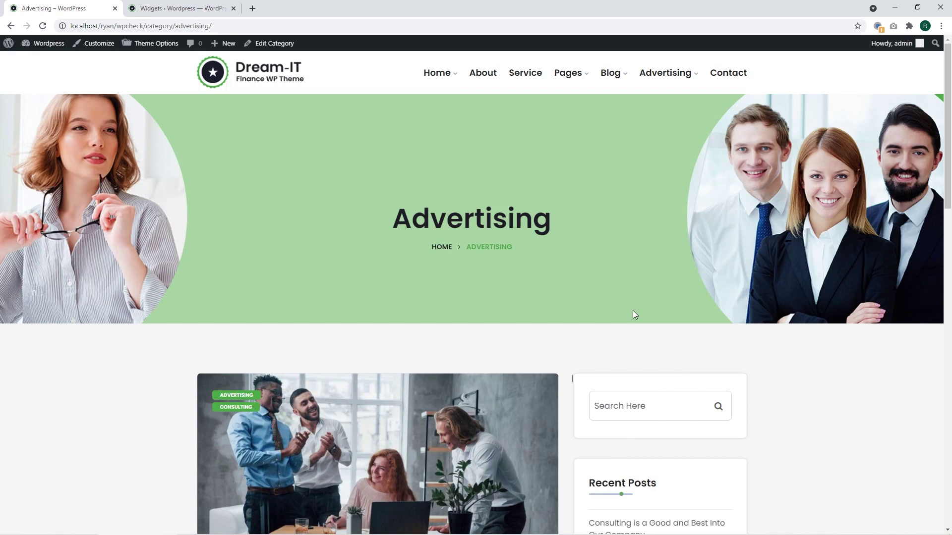
Step: Open the live site's home page and look through its hero and About sections
click(153, 44)
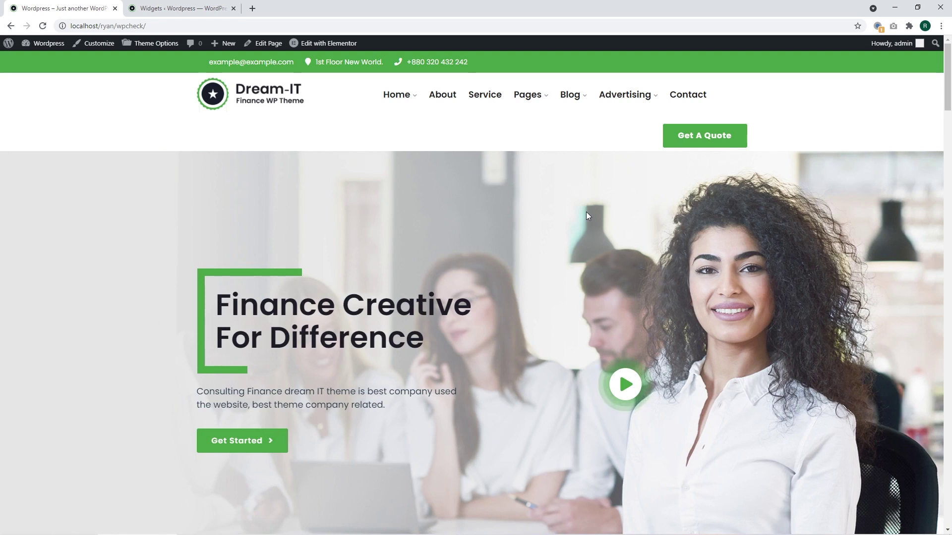
scroll(586, 212, down, 3)
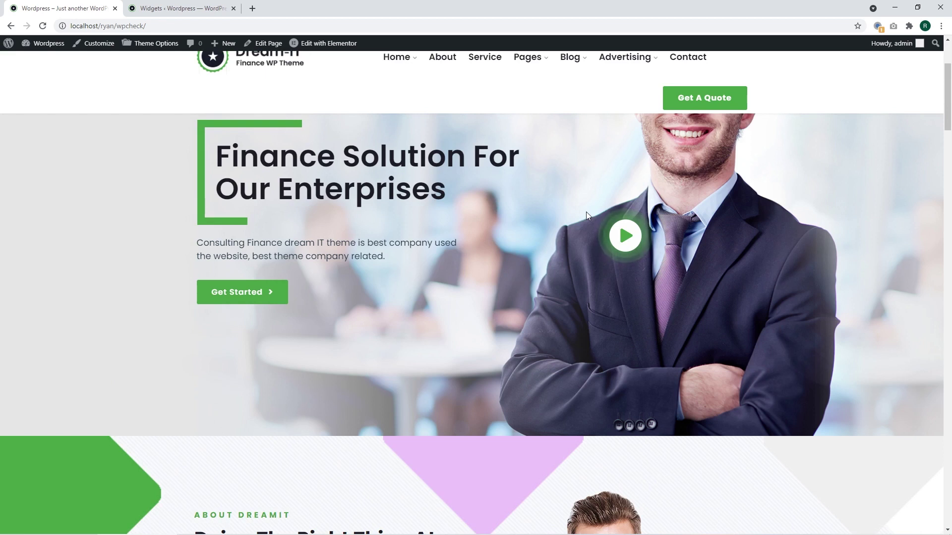
scroll(586, 212, down, 2)
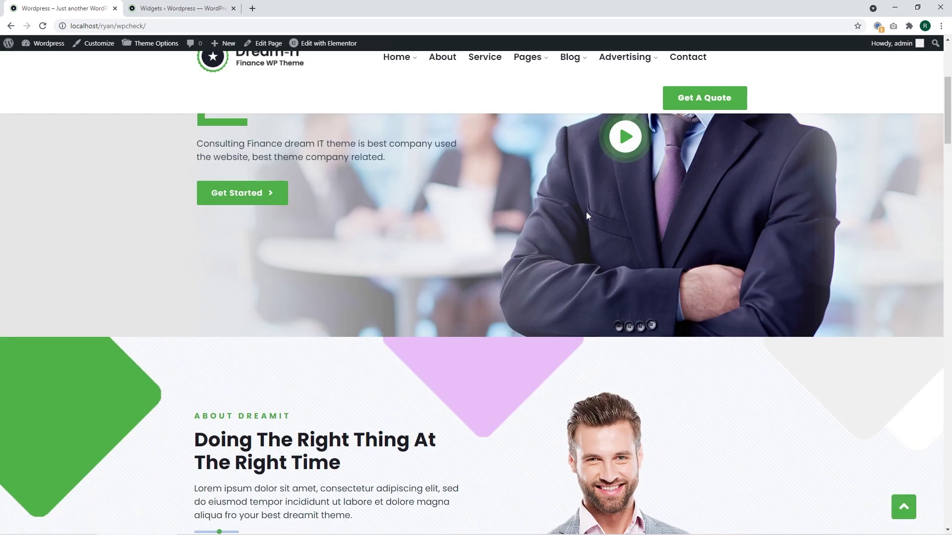
scroll(586, 212, down, 6)
scroll(586, 213, up, 1)
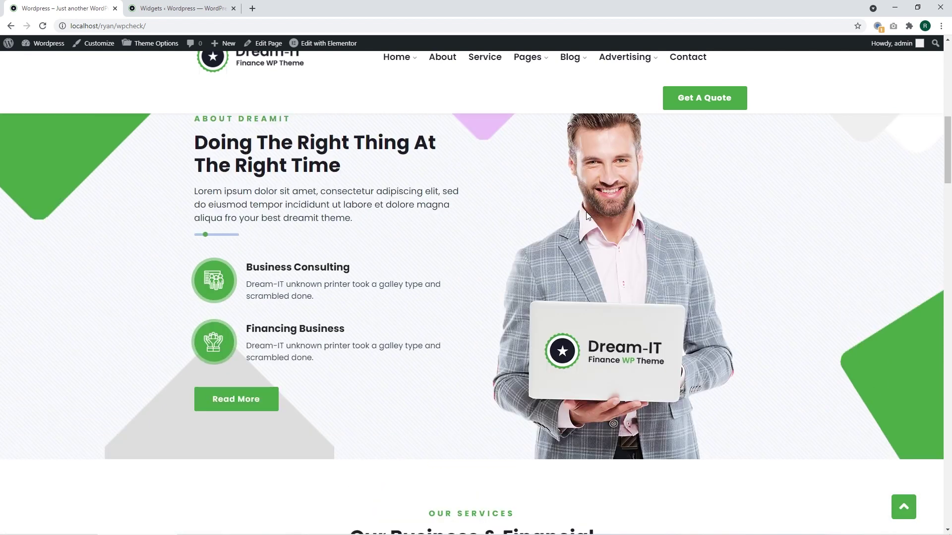
scroll(586, 212, up, 7)
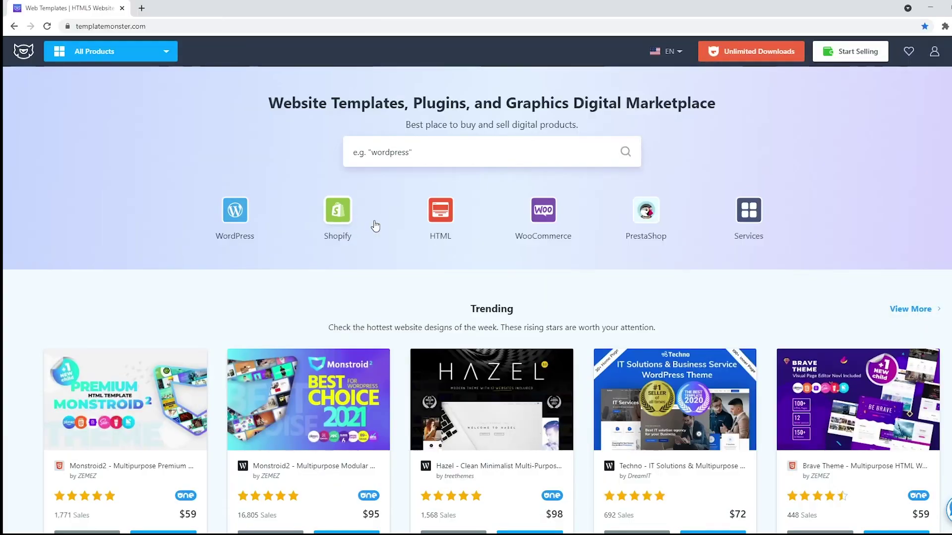
Step: On the TemplateMonster marketplace, open the WordPress Themes category and browse the themes down to the full listing
click(110, 51)
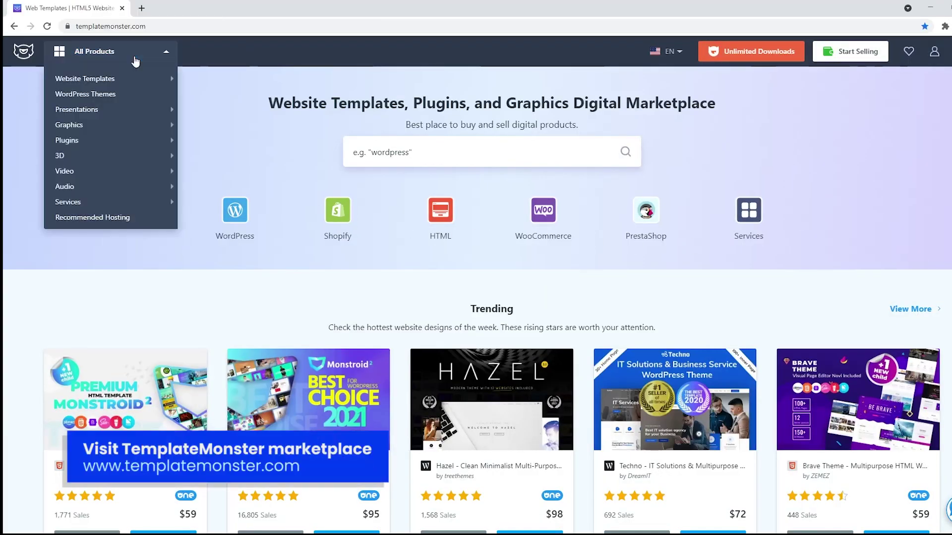
mouse_move(114, 110)
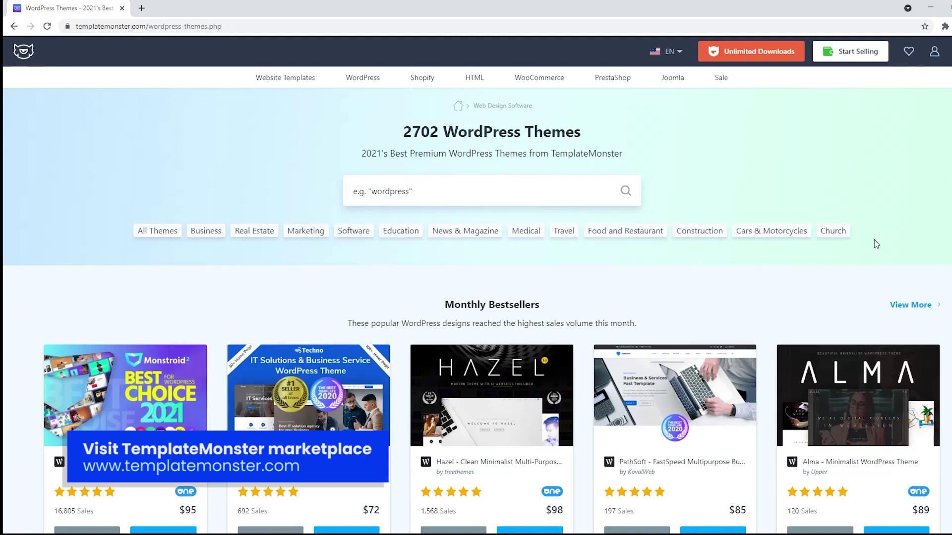
scroll(873, 218, down, 10)
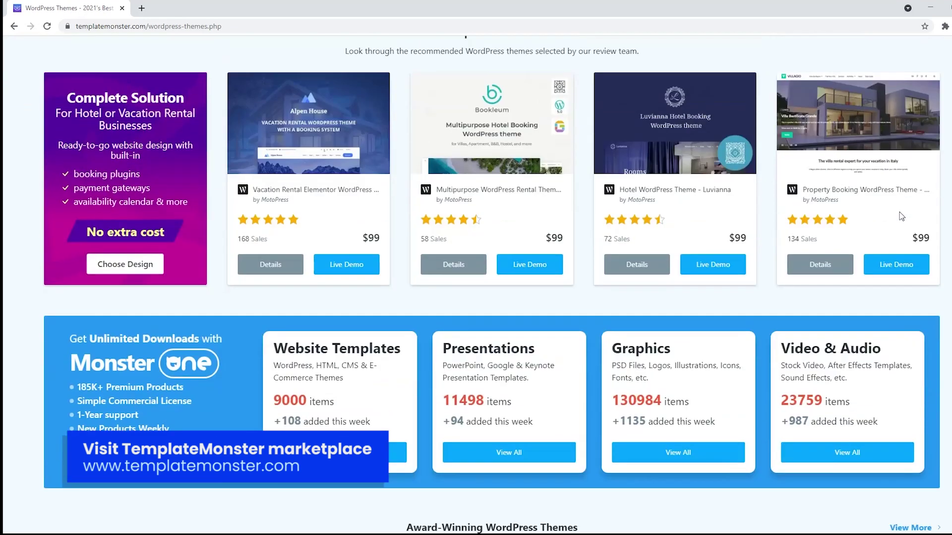
scroll(901, 217, down, 15)
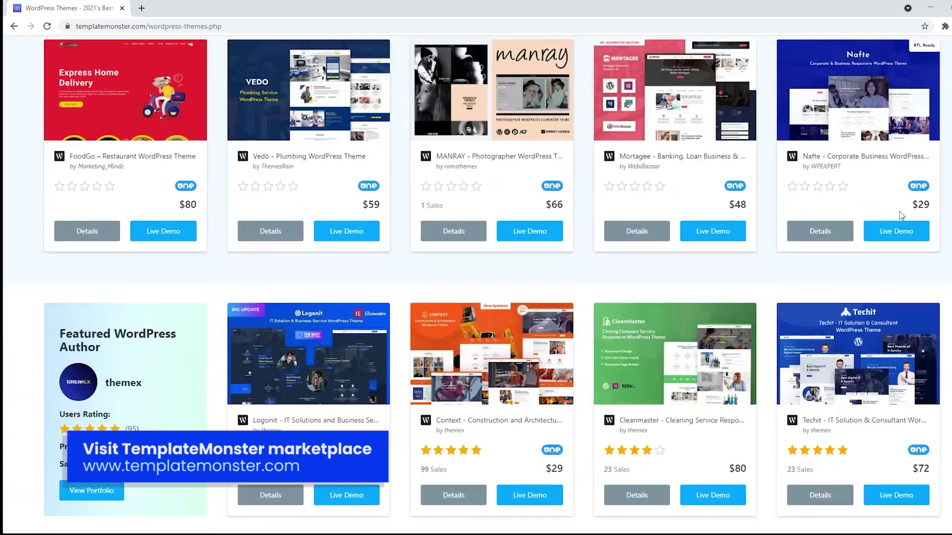
scroll(901, 216, down, 6)
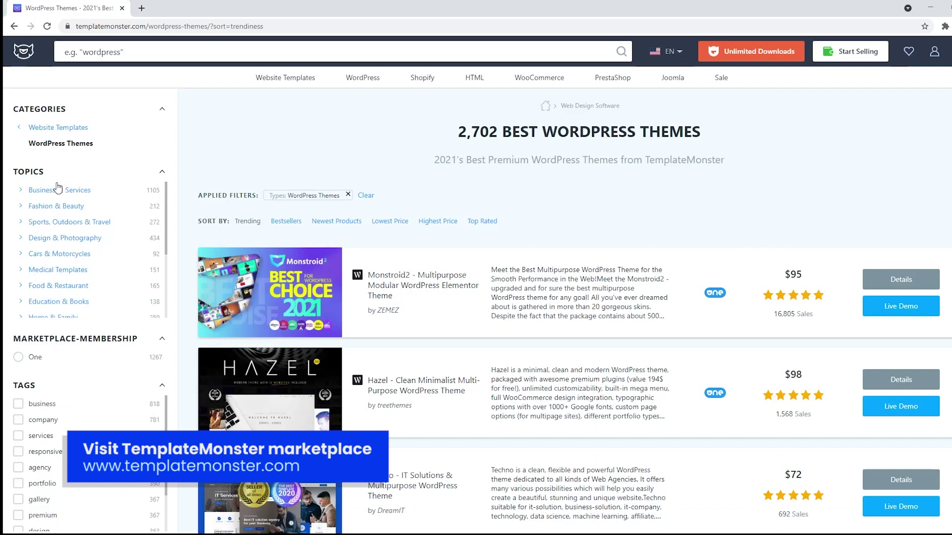
Step: Examine the filter options beside the full WordPress themes listing, from topics and tags through styles, rating and price
scroll(54, 295, down, 3)
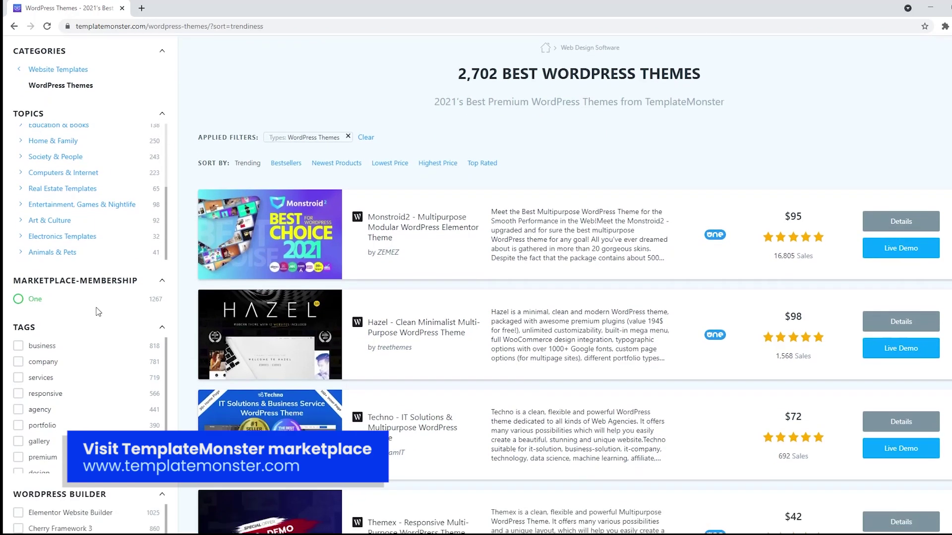
scroll(69, 327, down, 5)
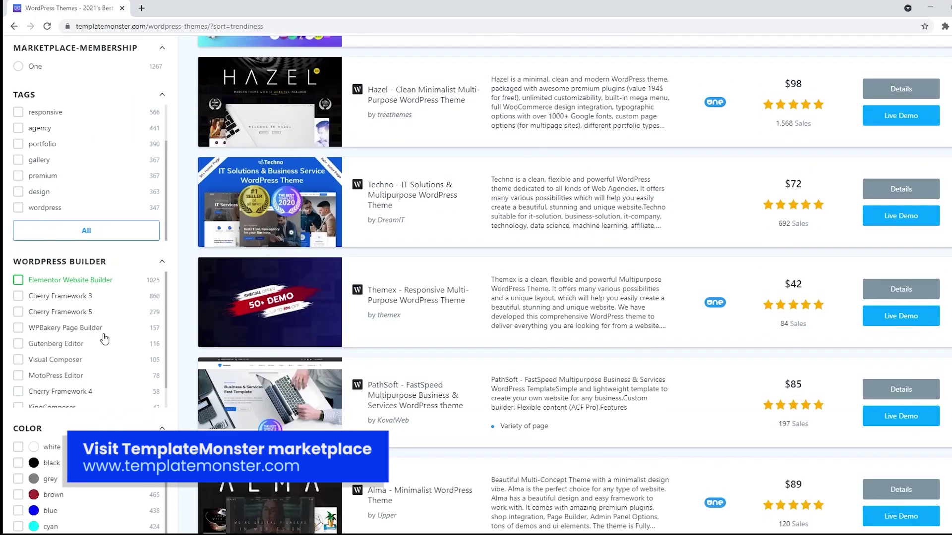
scroll(151, 353, down, 3)
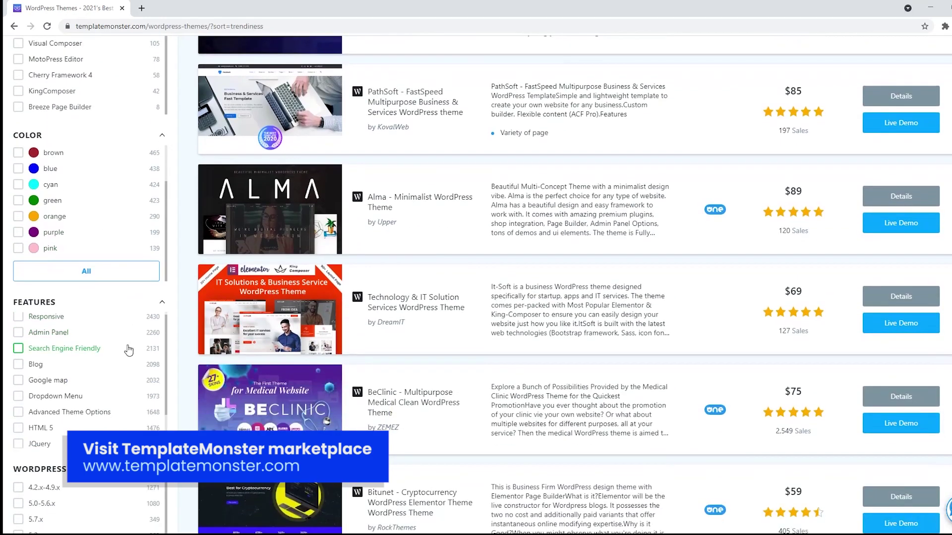
scroll(88, 305, down, 1)
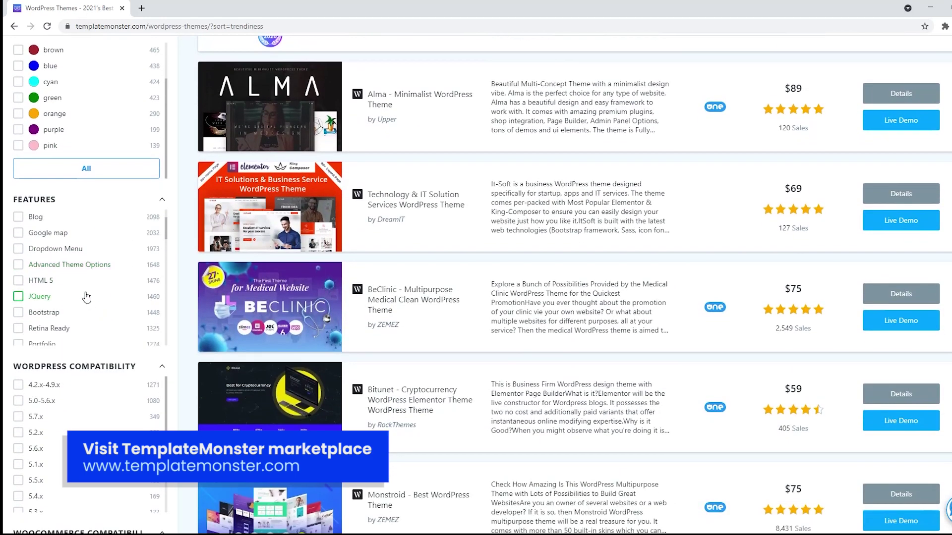
scroll(86, 296, down, 10)
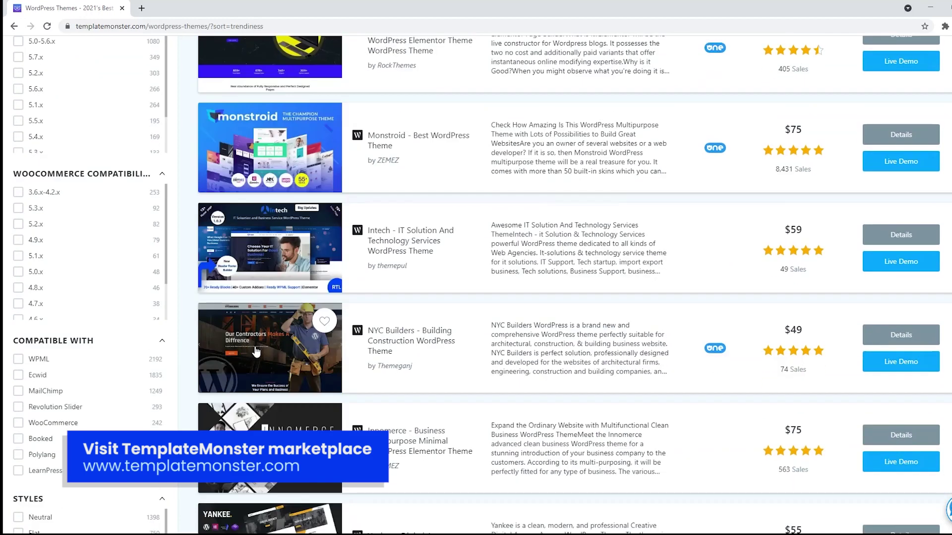
scroll(268, 350, down, 10)
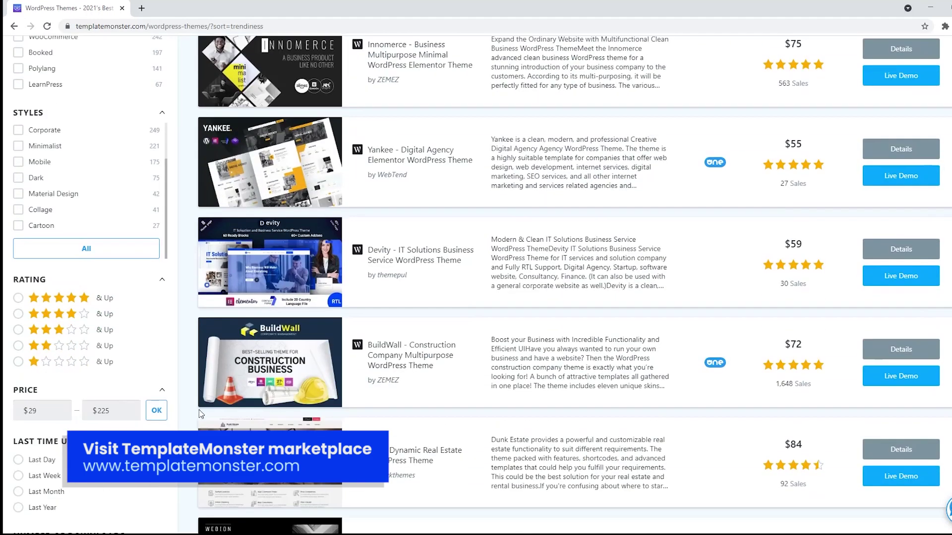